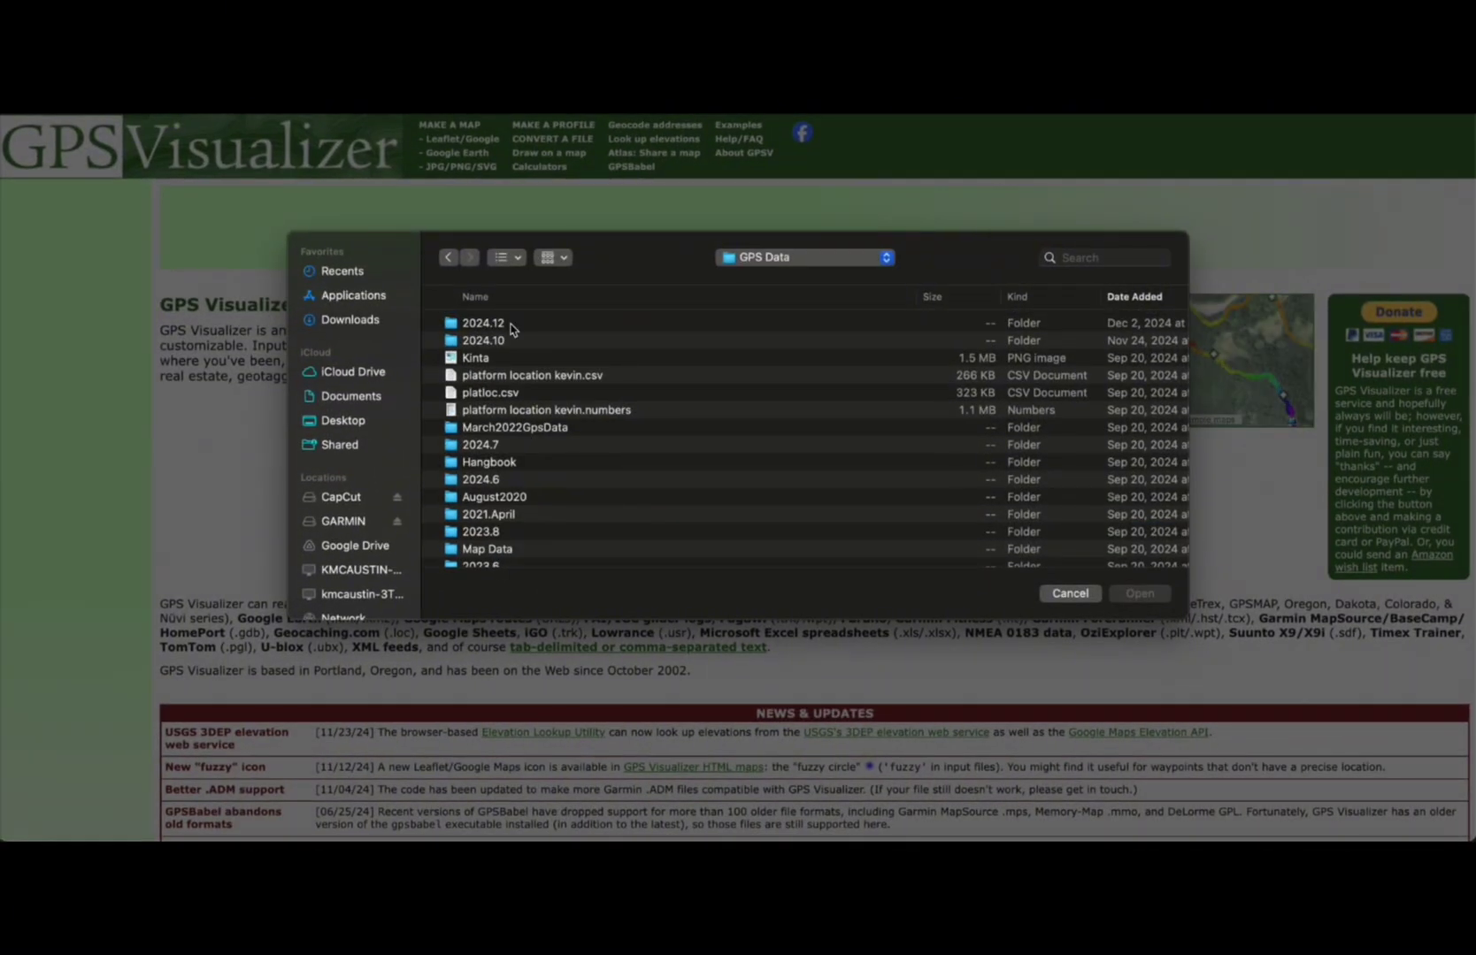
Upload Exp122524.GPX from the 2024.12 folder and convert it to the Google Earth output format.
double_click(485, 324)
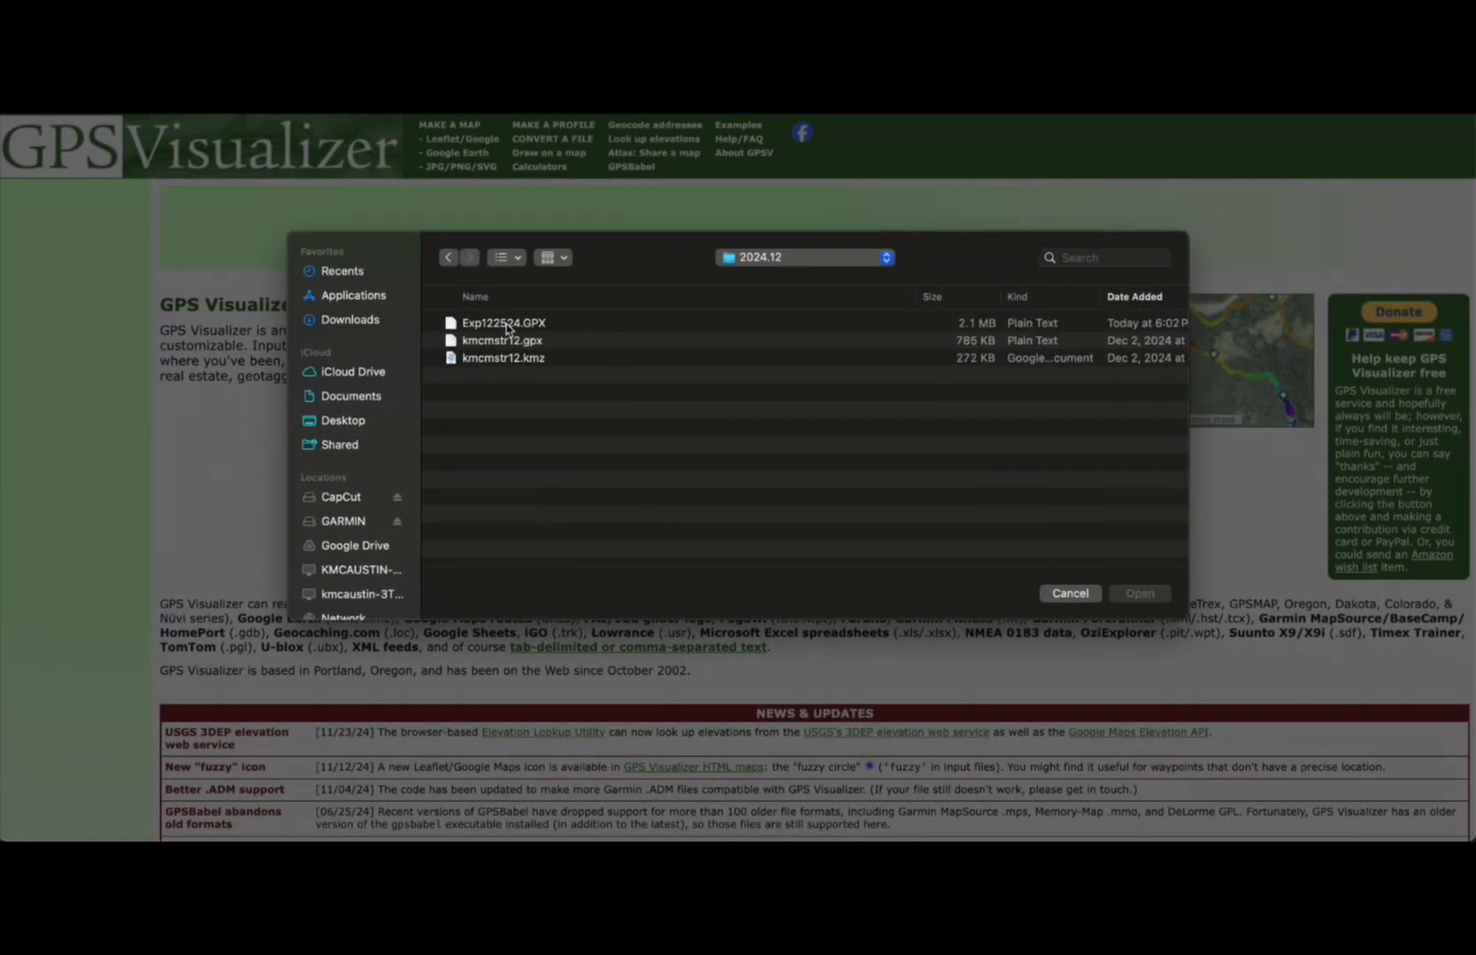
left_click(541, 324)
left_click(1138, 594)
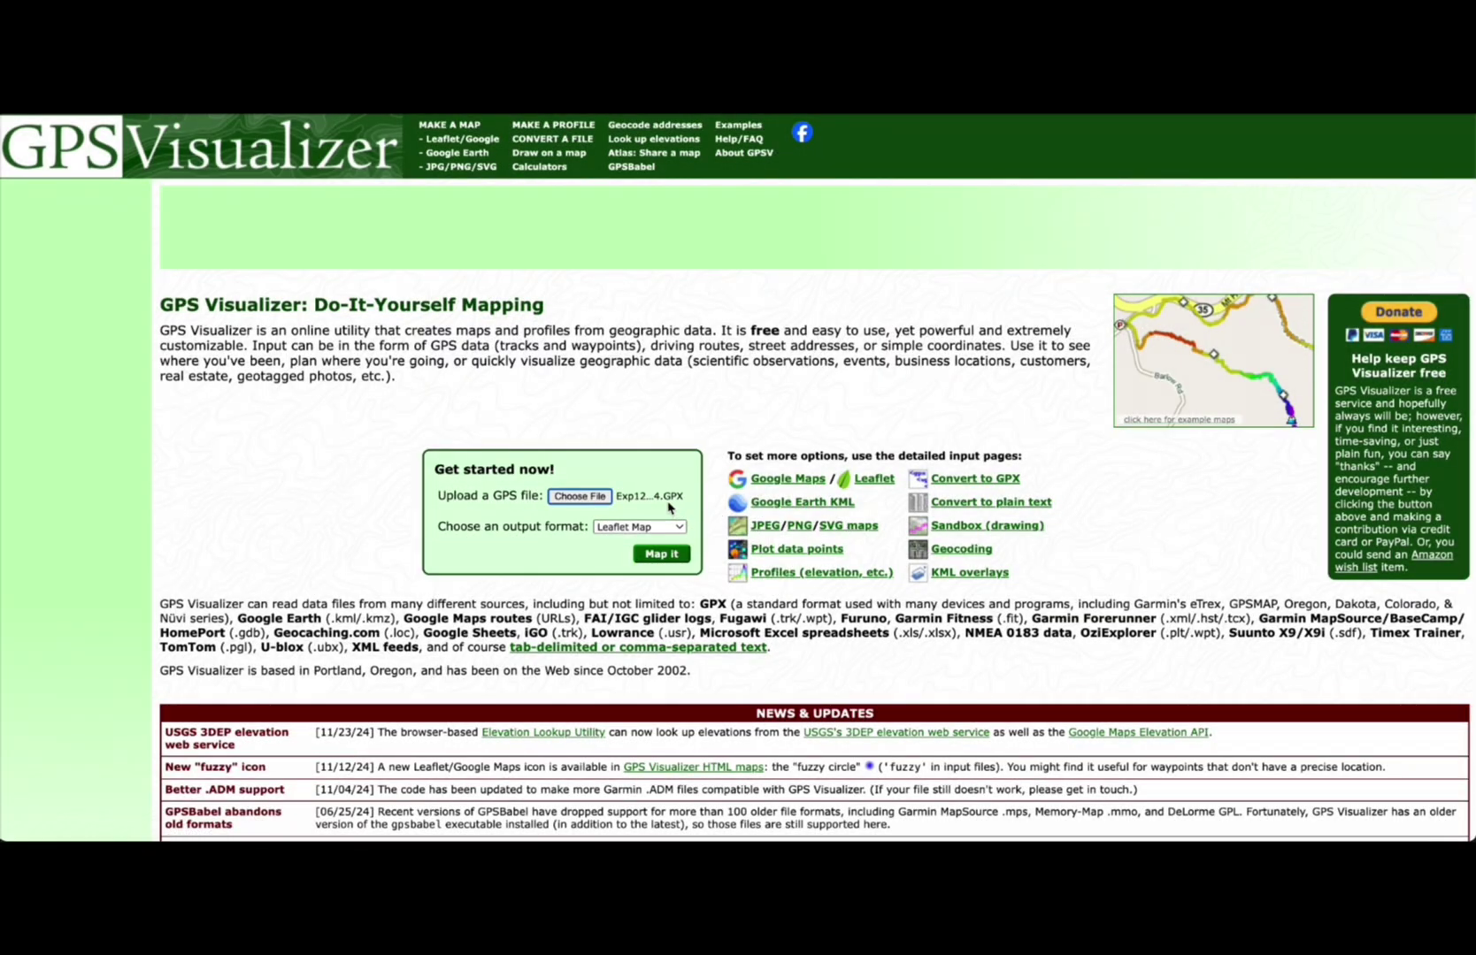
left_click(680, 528)
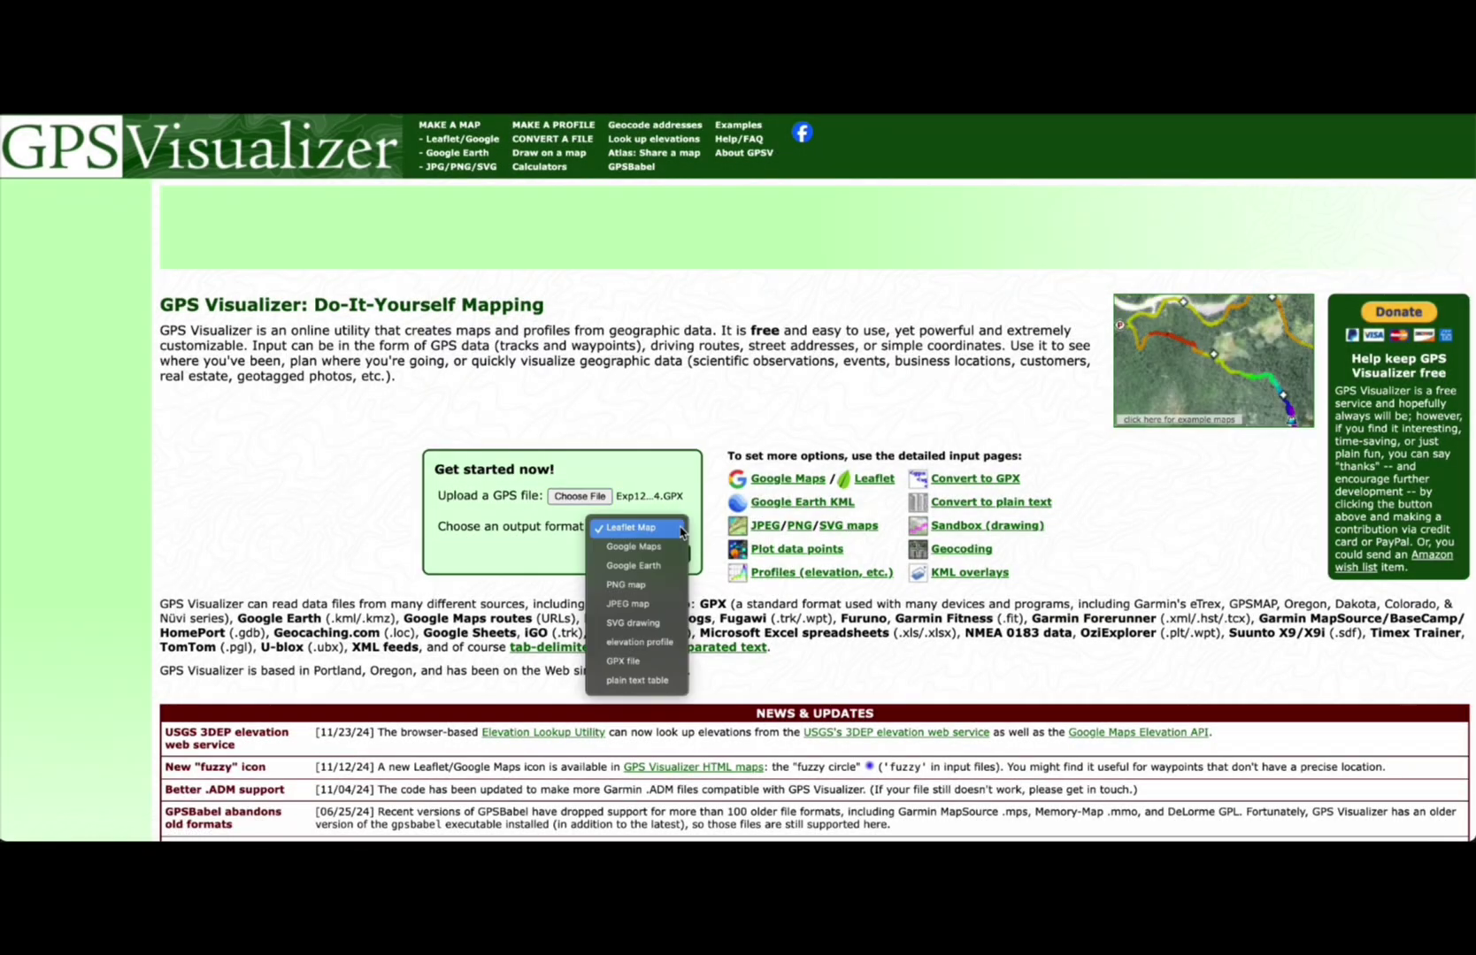
left_click(658, 566)
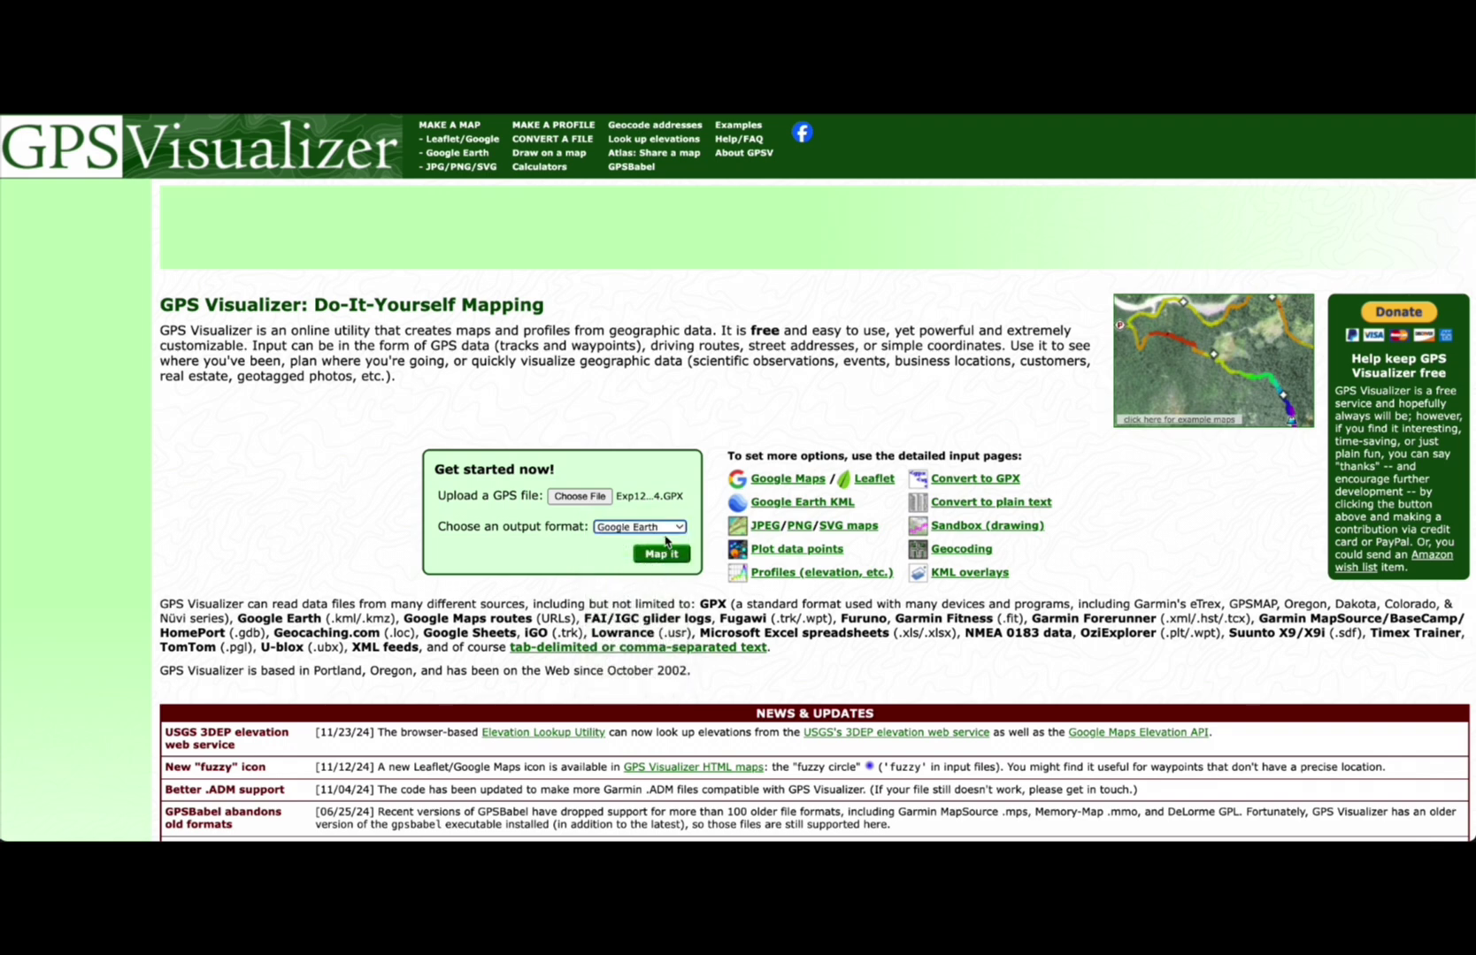
left_click(662, 554)
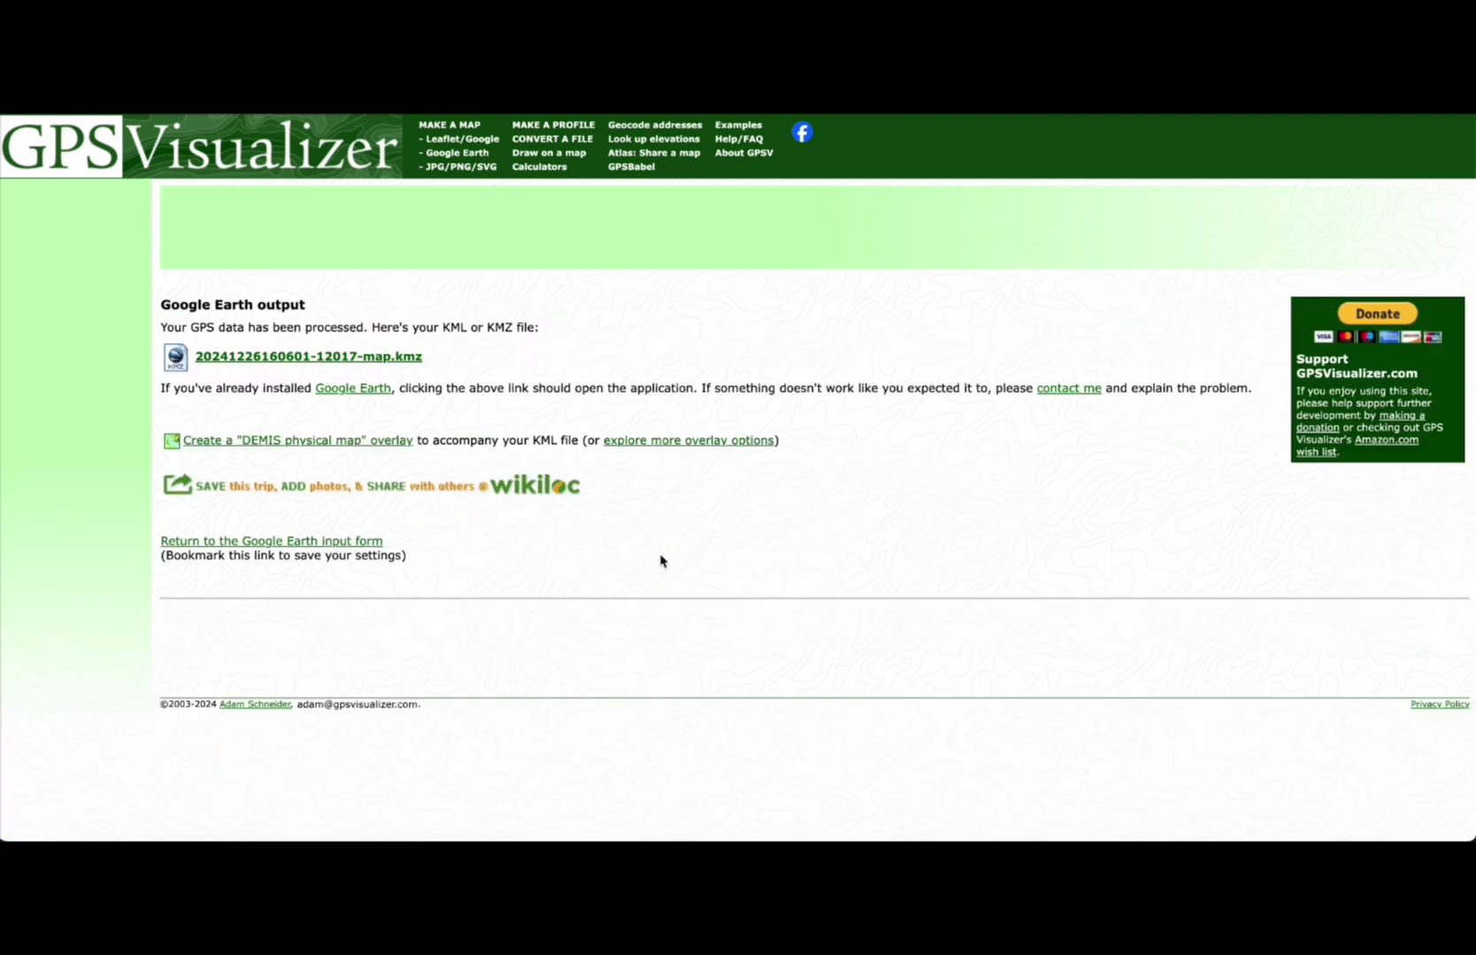
Save the generated KMZ file as exp122524 in the 2024.12 folder and load it into Google Earth Pro's Temporary Places.
right_click(398, 359)
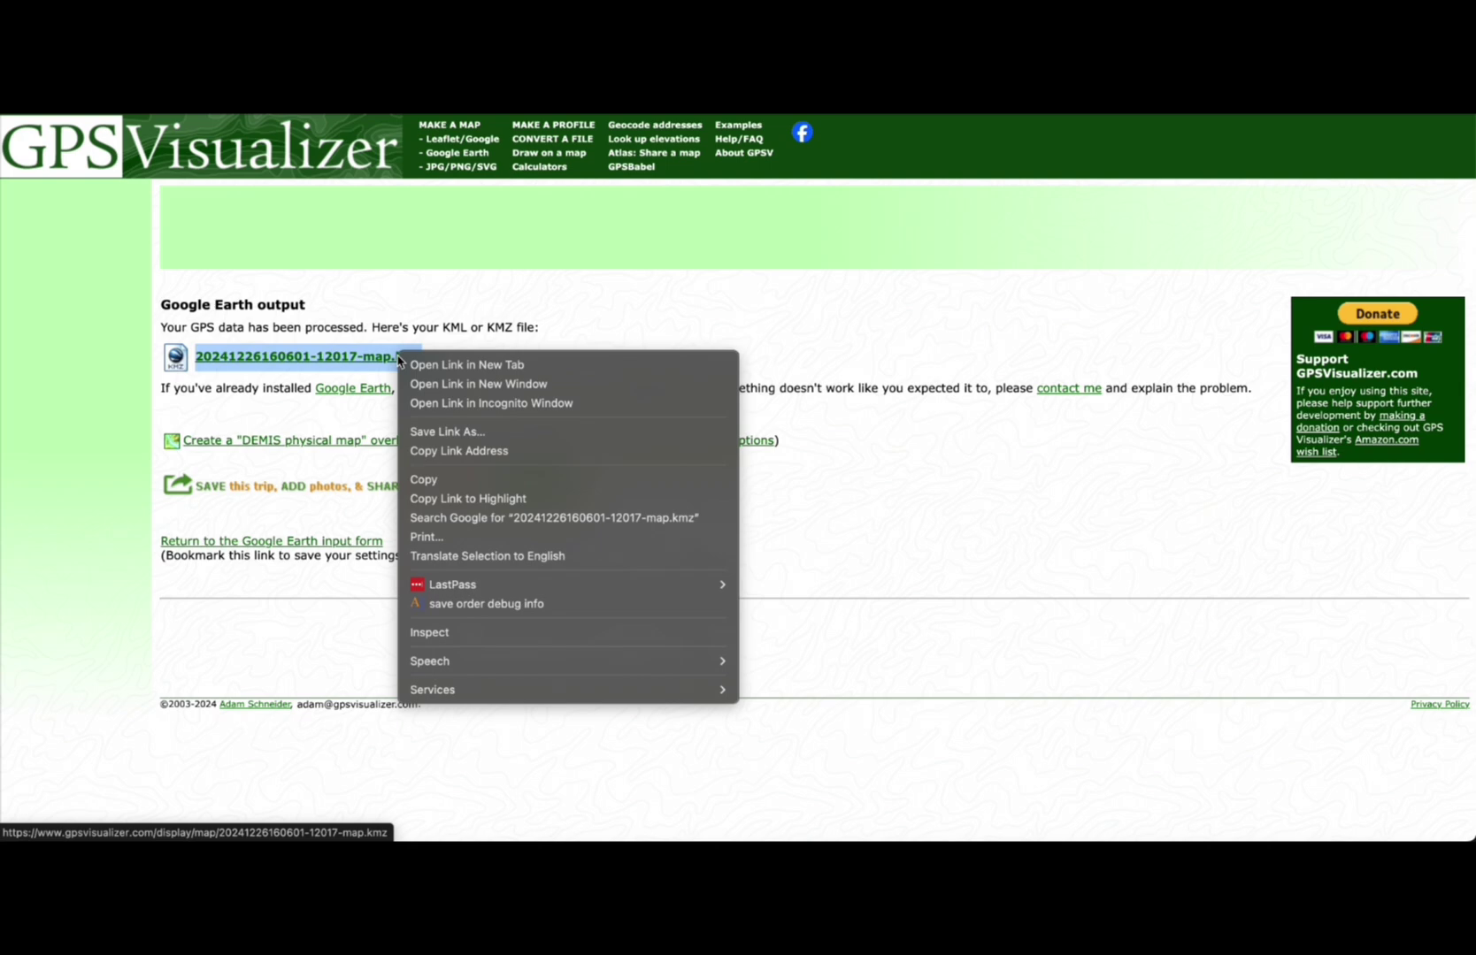
left_click(447, 432)
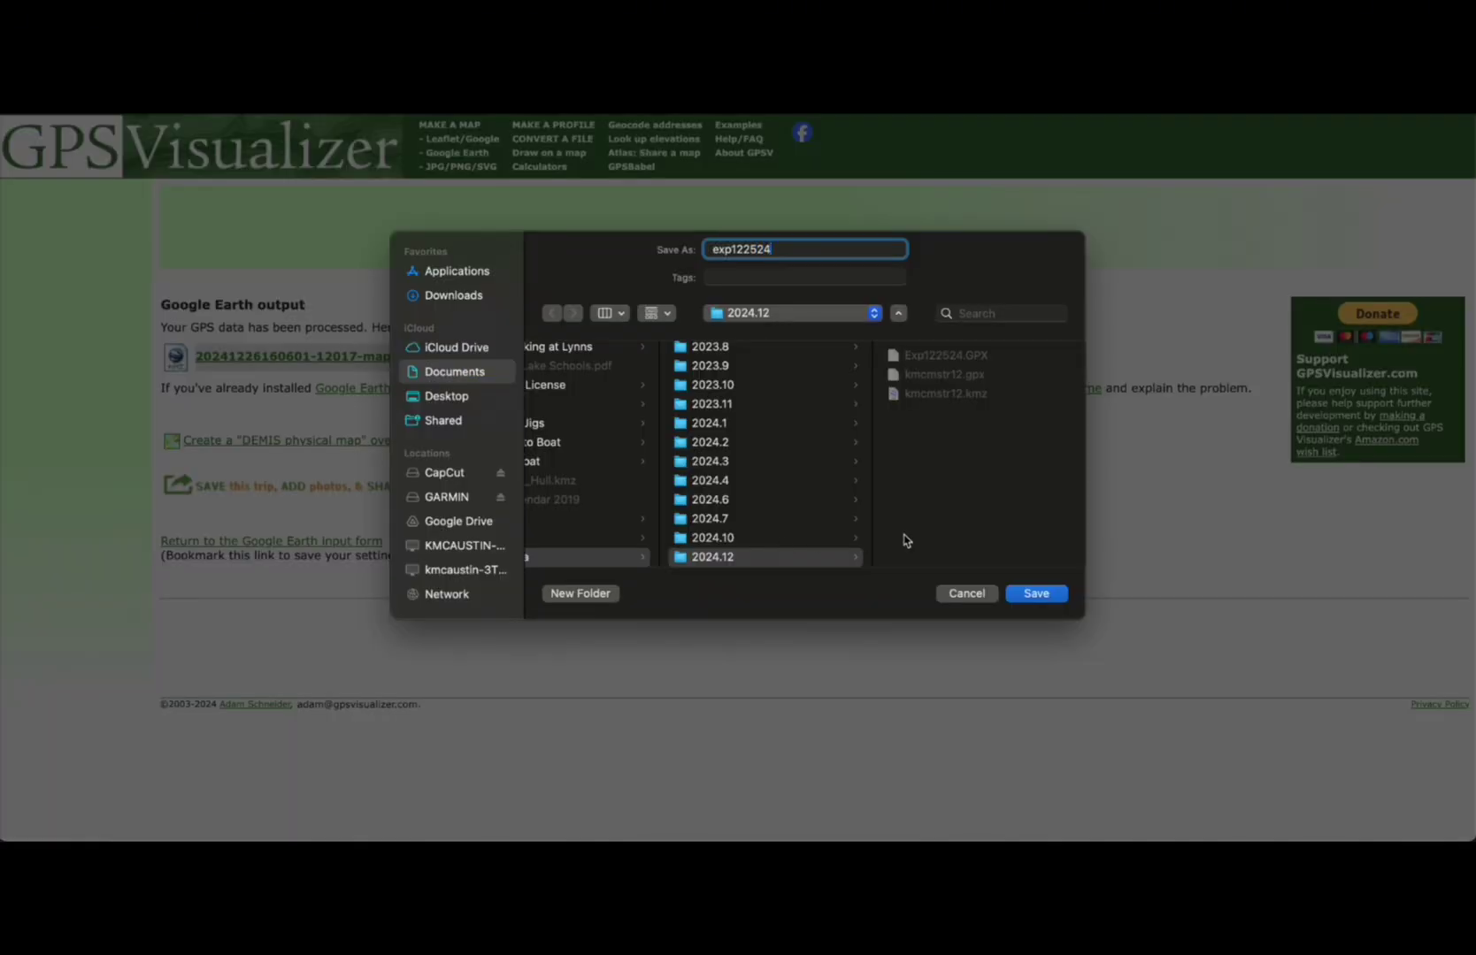
left_click(1037, 600)
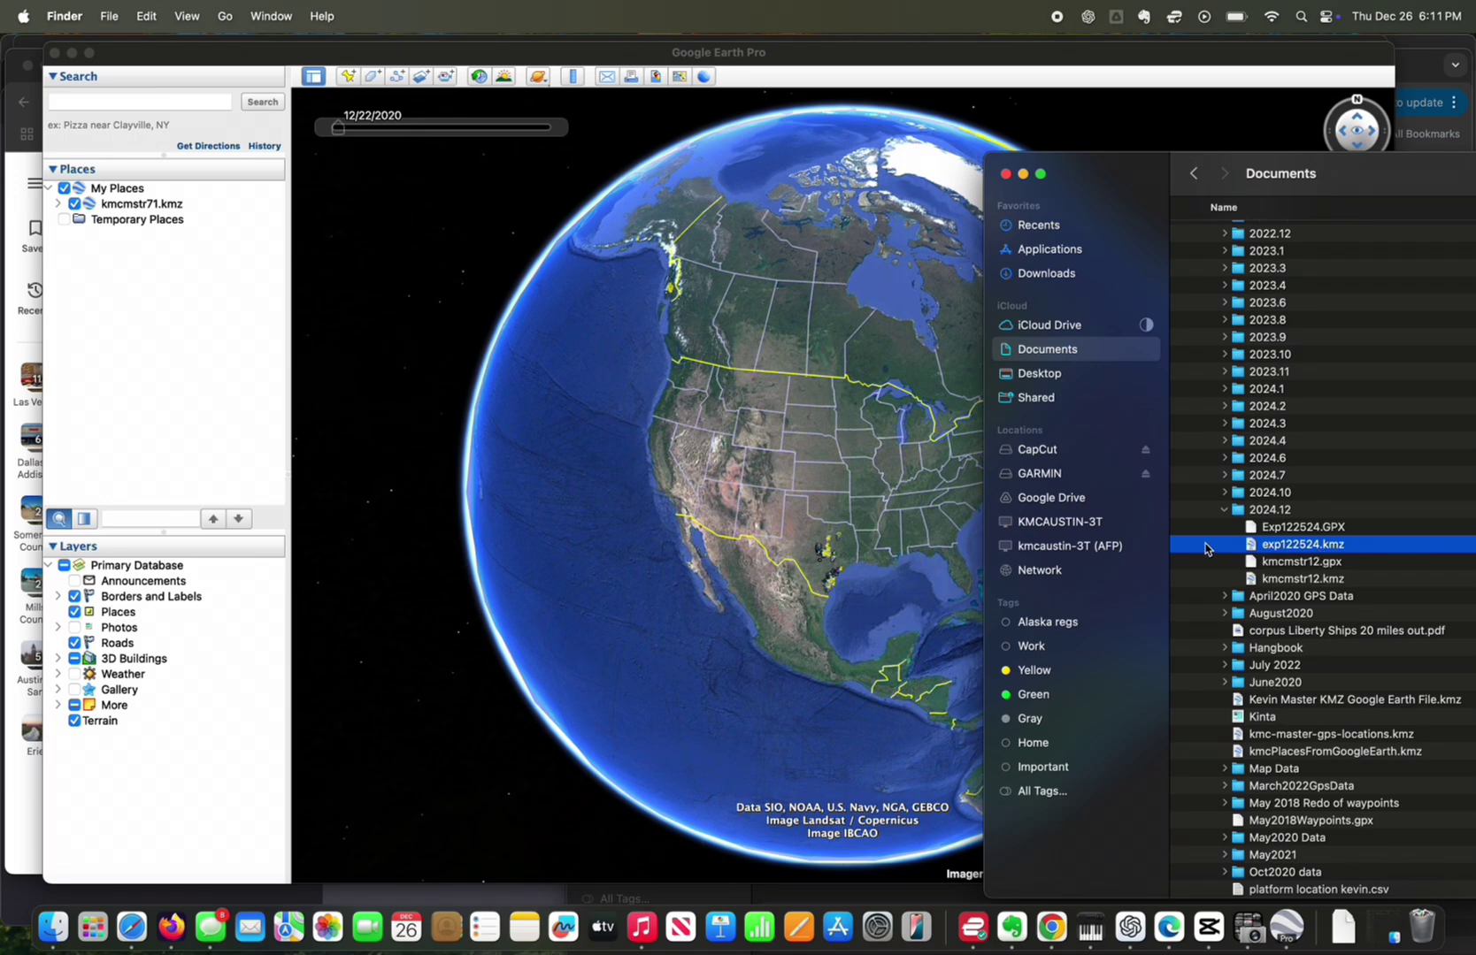
left_click_drag(1206, 545, 60, 221)
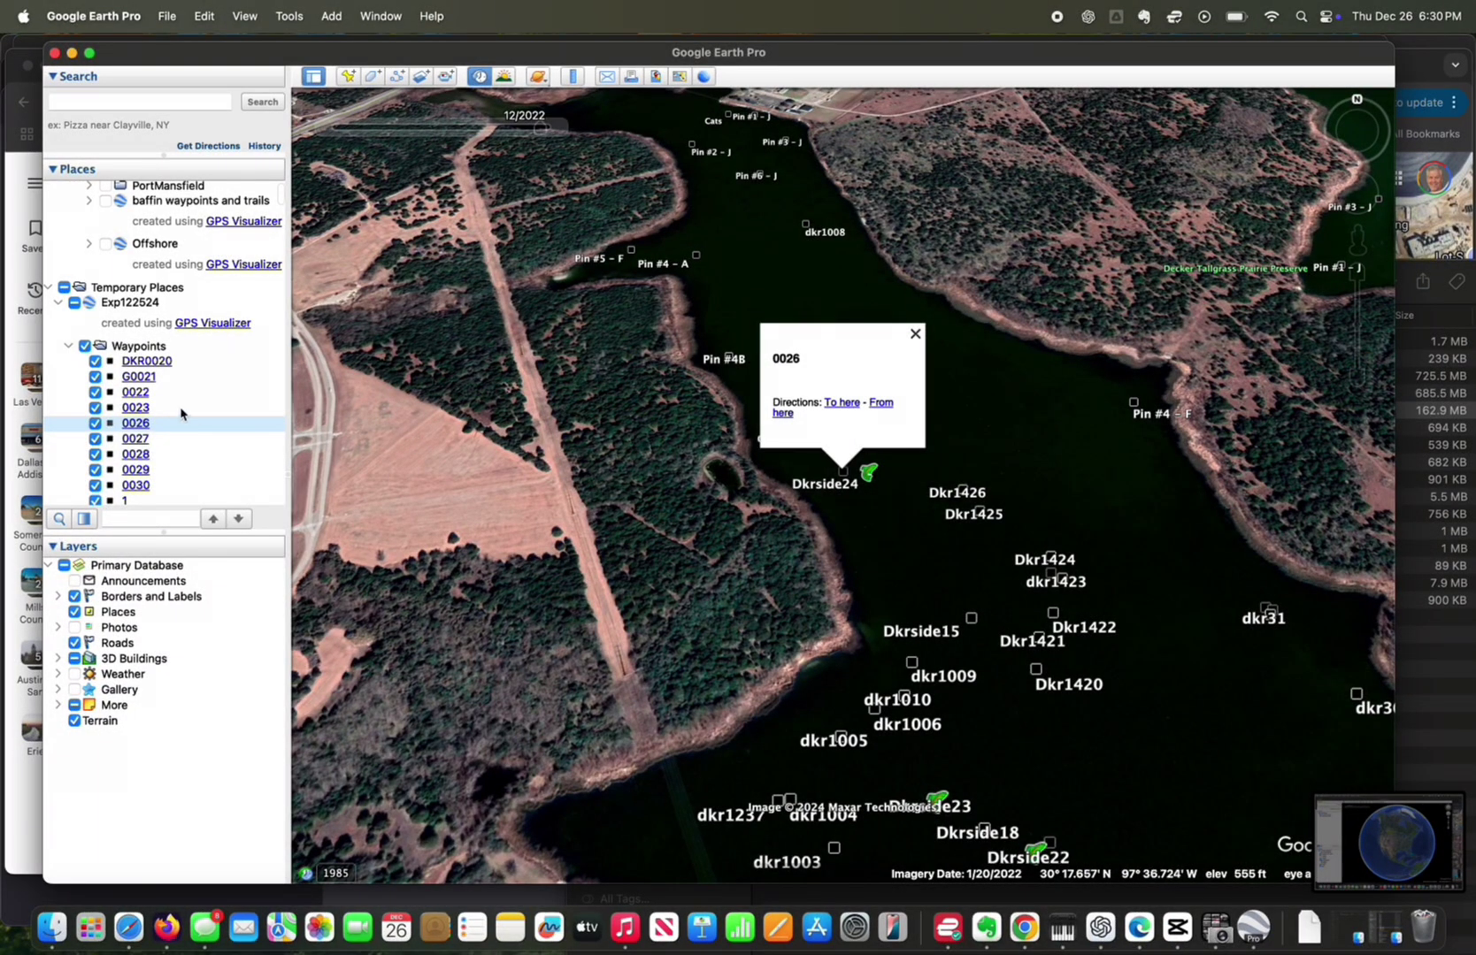
Rename waypoint 0027 in the imported Exp122524 waypoints as Dkr0027.
left_click(137, 439)
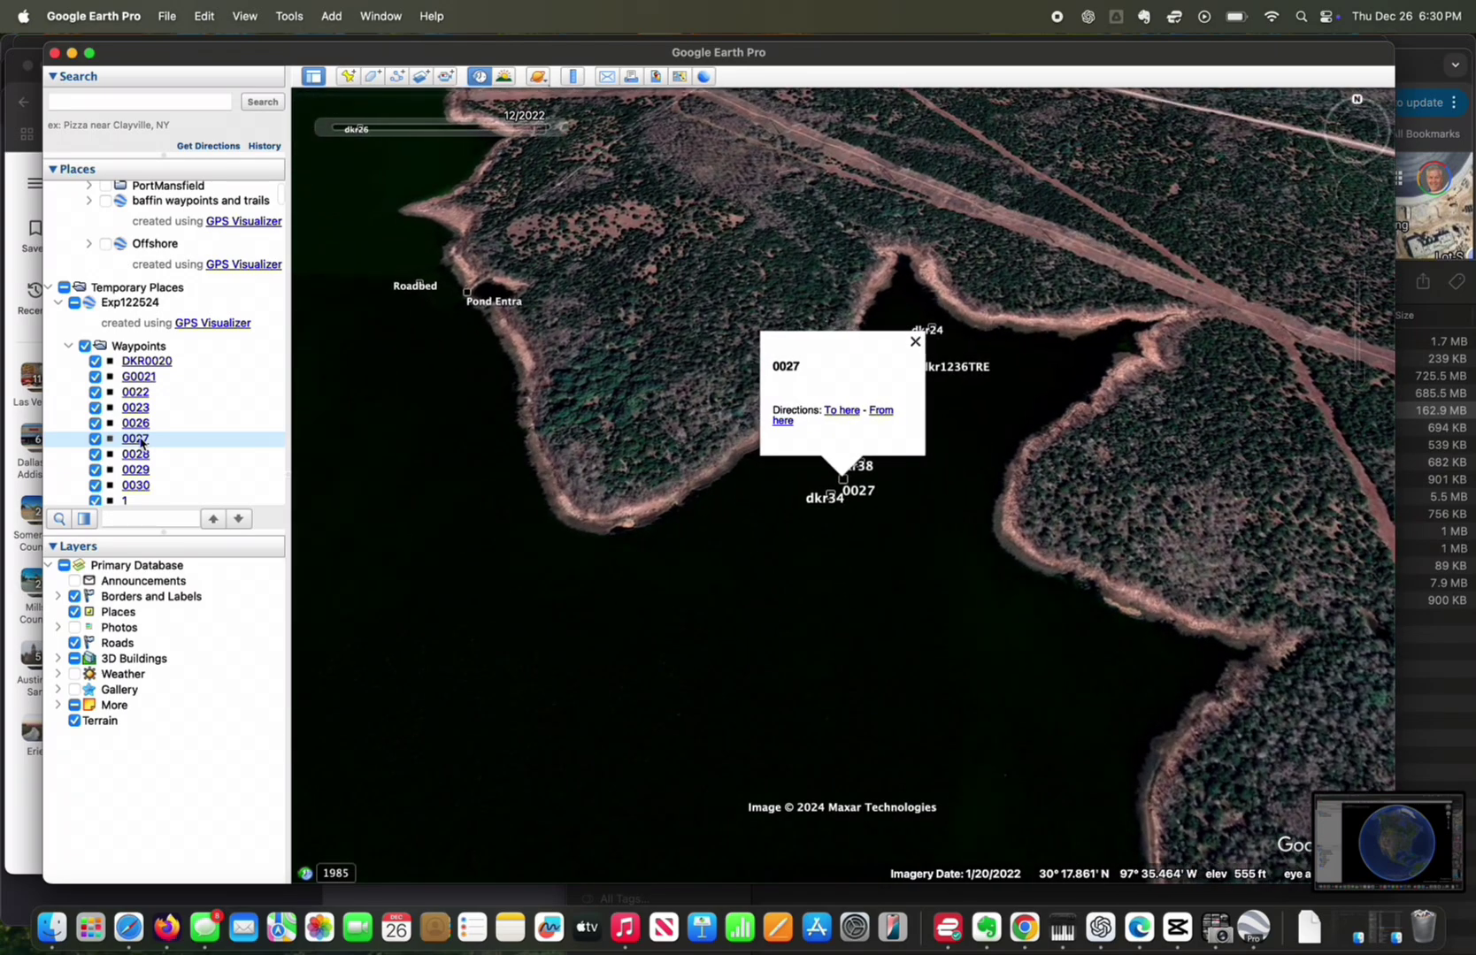
right_click(127, 446)
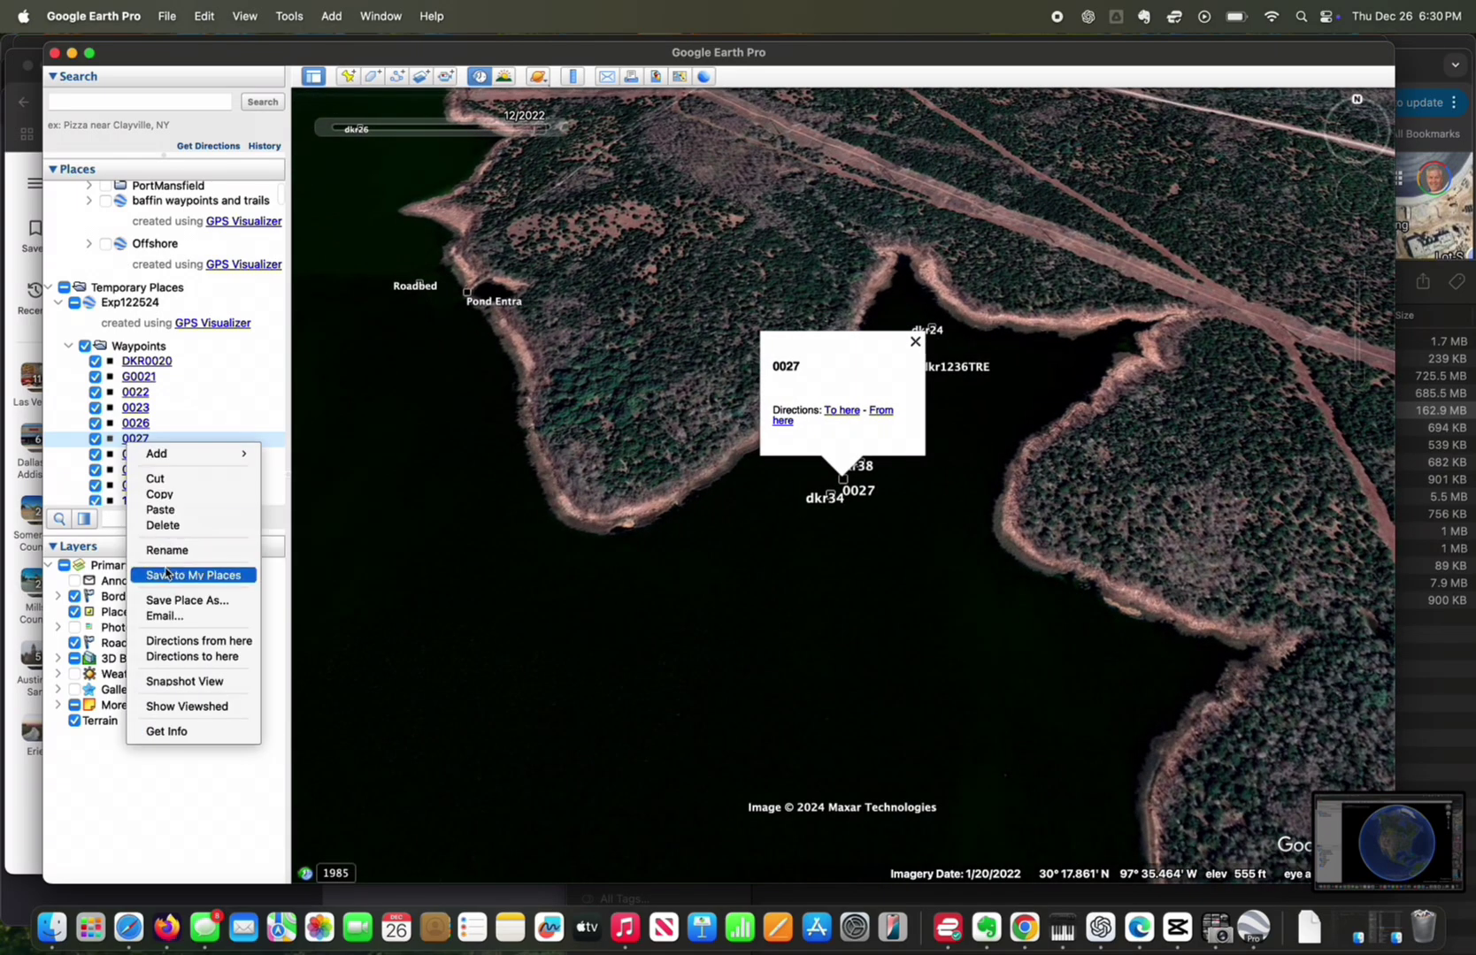
left_click(168, 550)
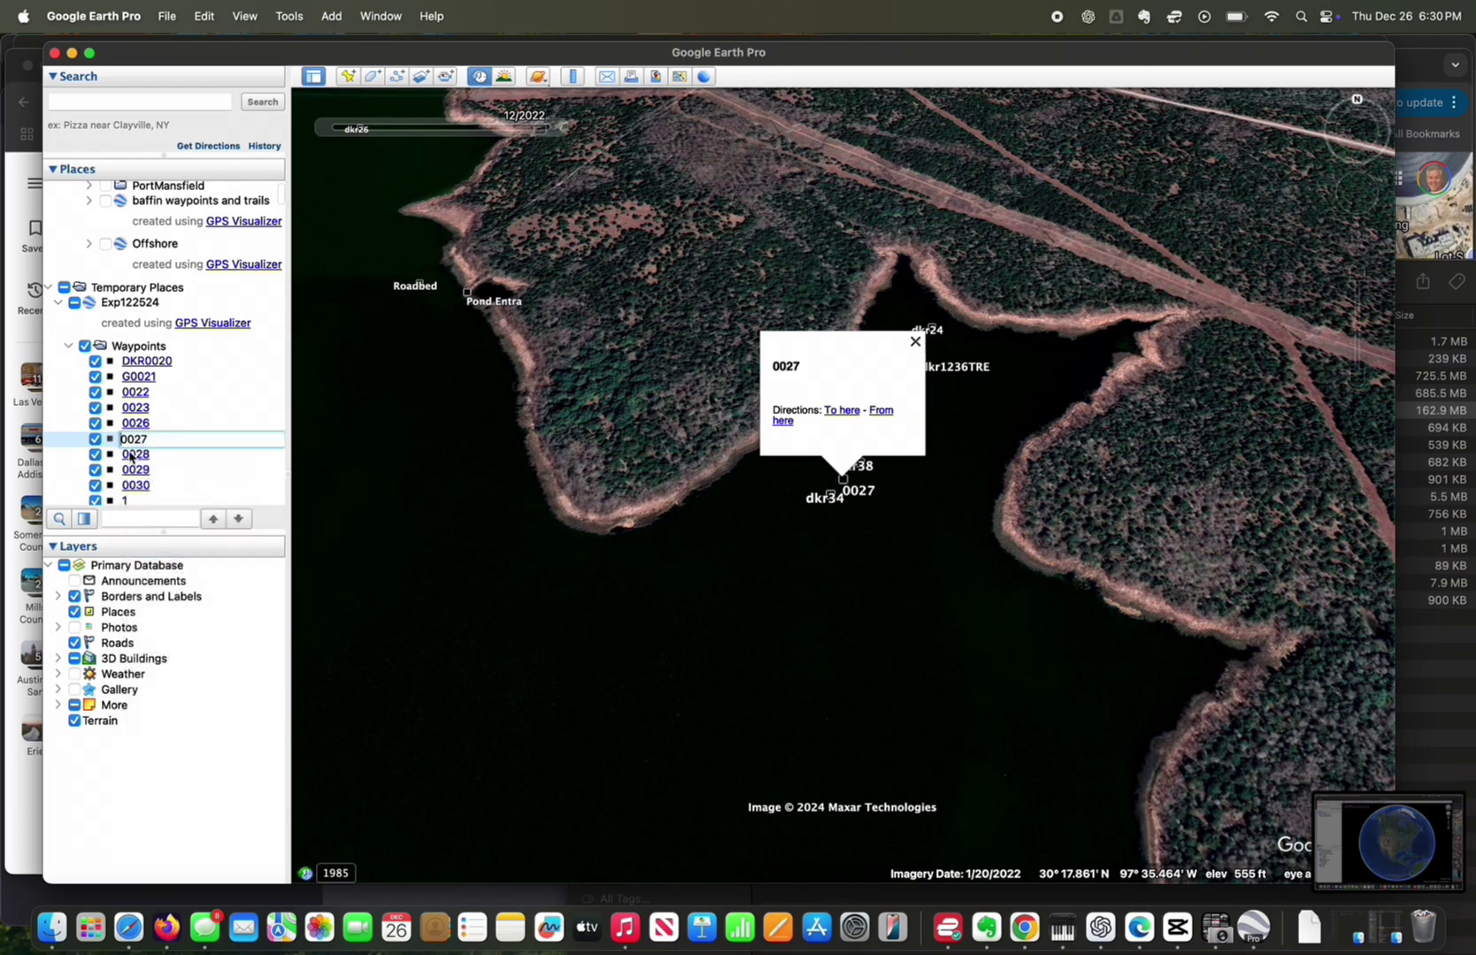
type("Dkr")
left_click(134, 456)
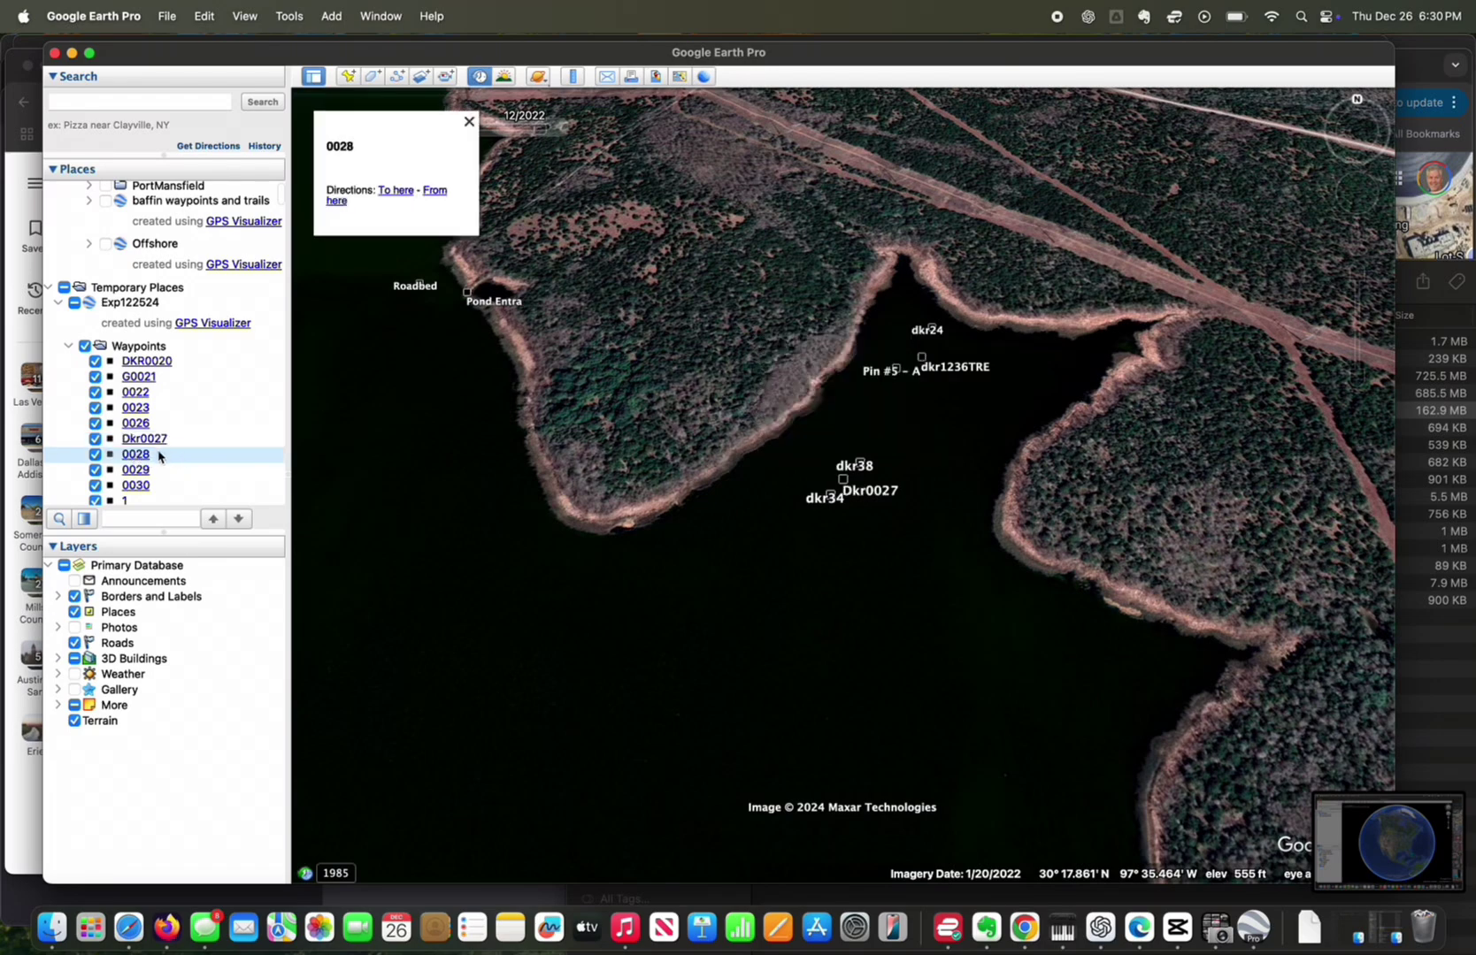
Move the Dkr0027 waypoint from the imported data into the Decker folder under Lakes in My Places.
left_click(159, 441)
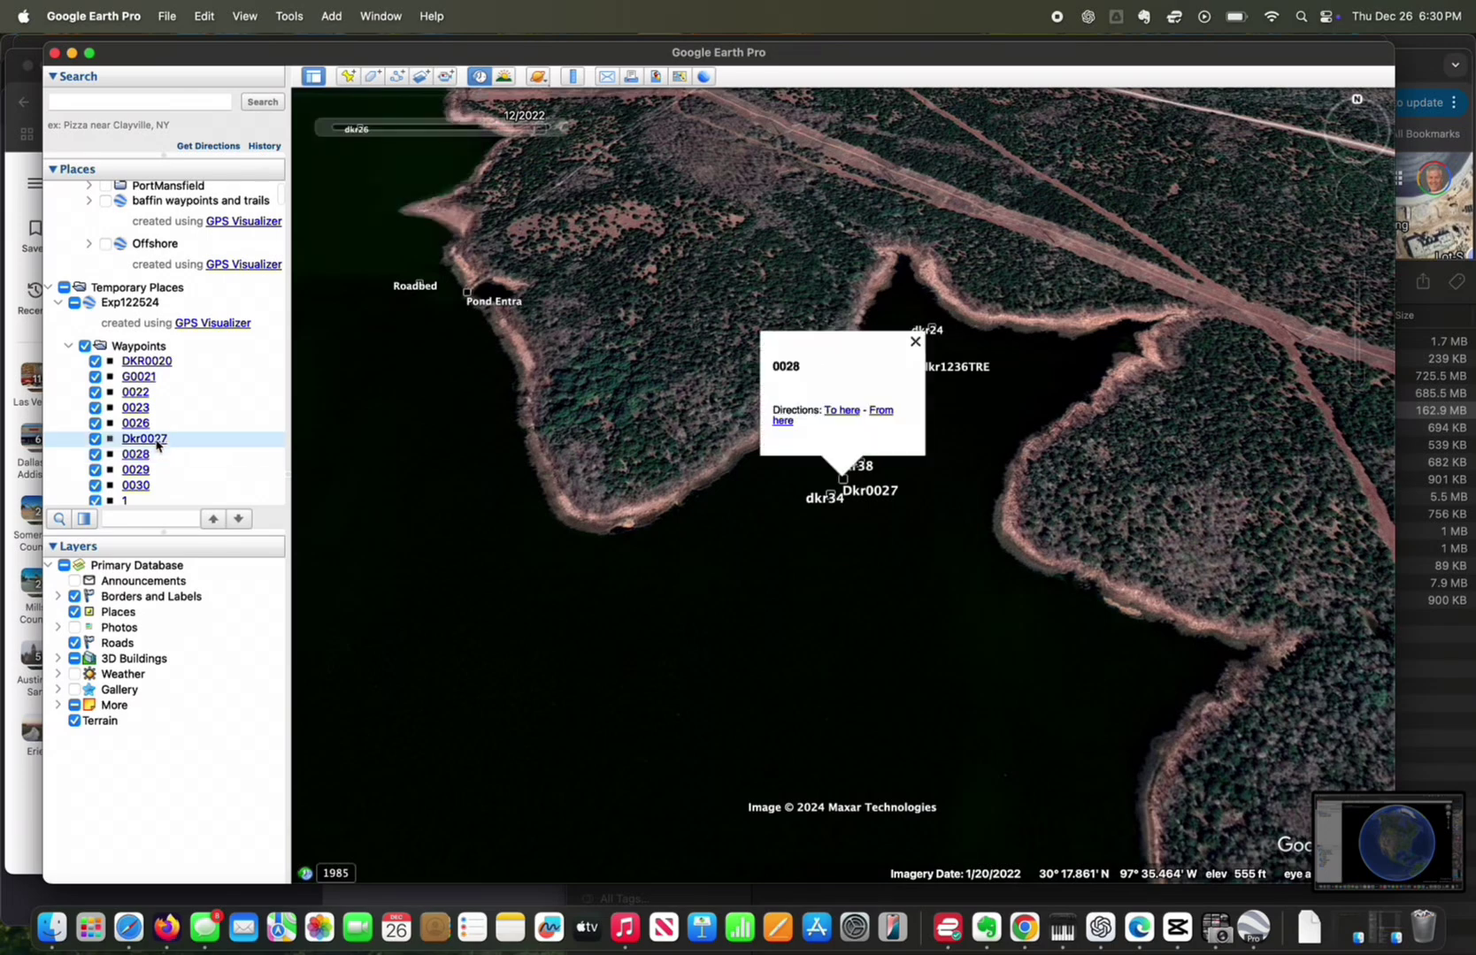
right_click(160, 443)
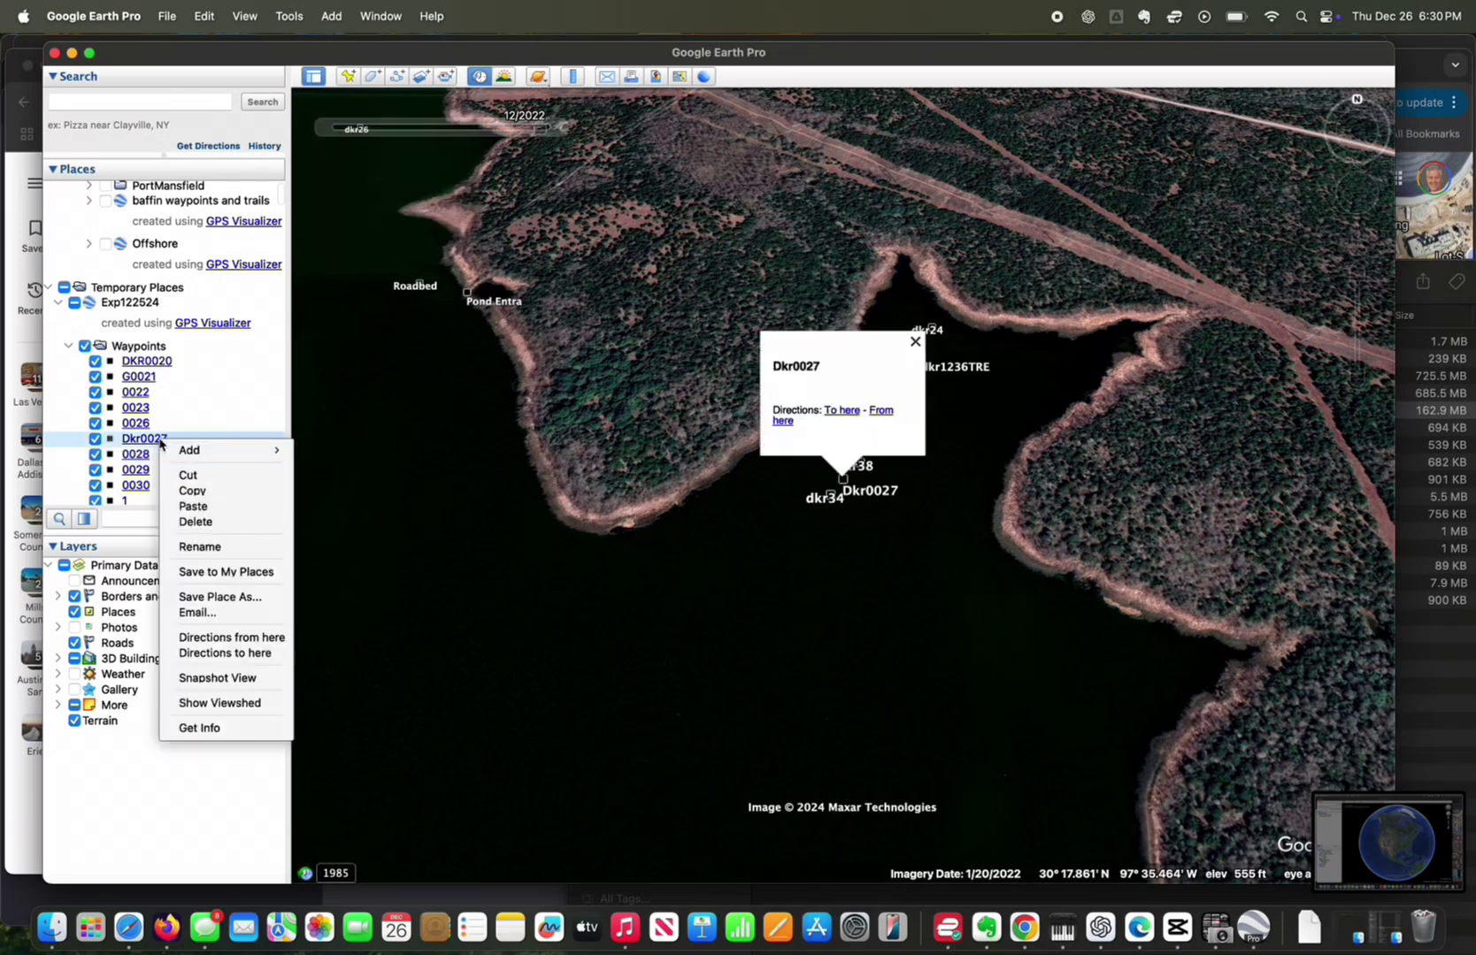
left_click(186, 476)
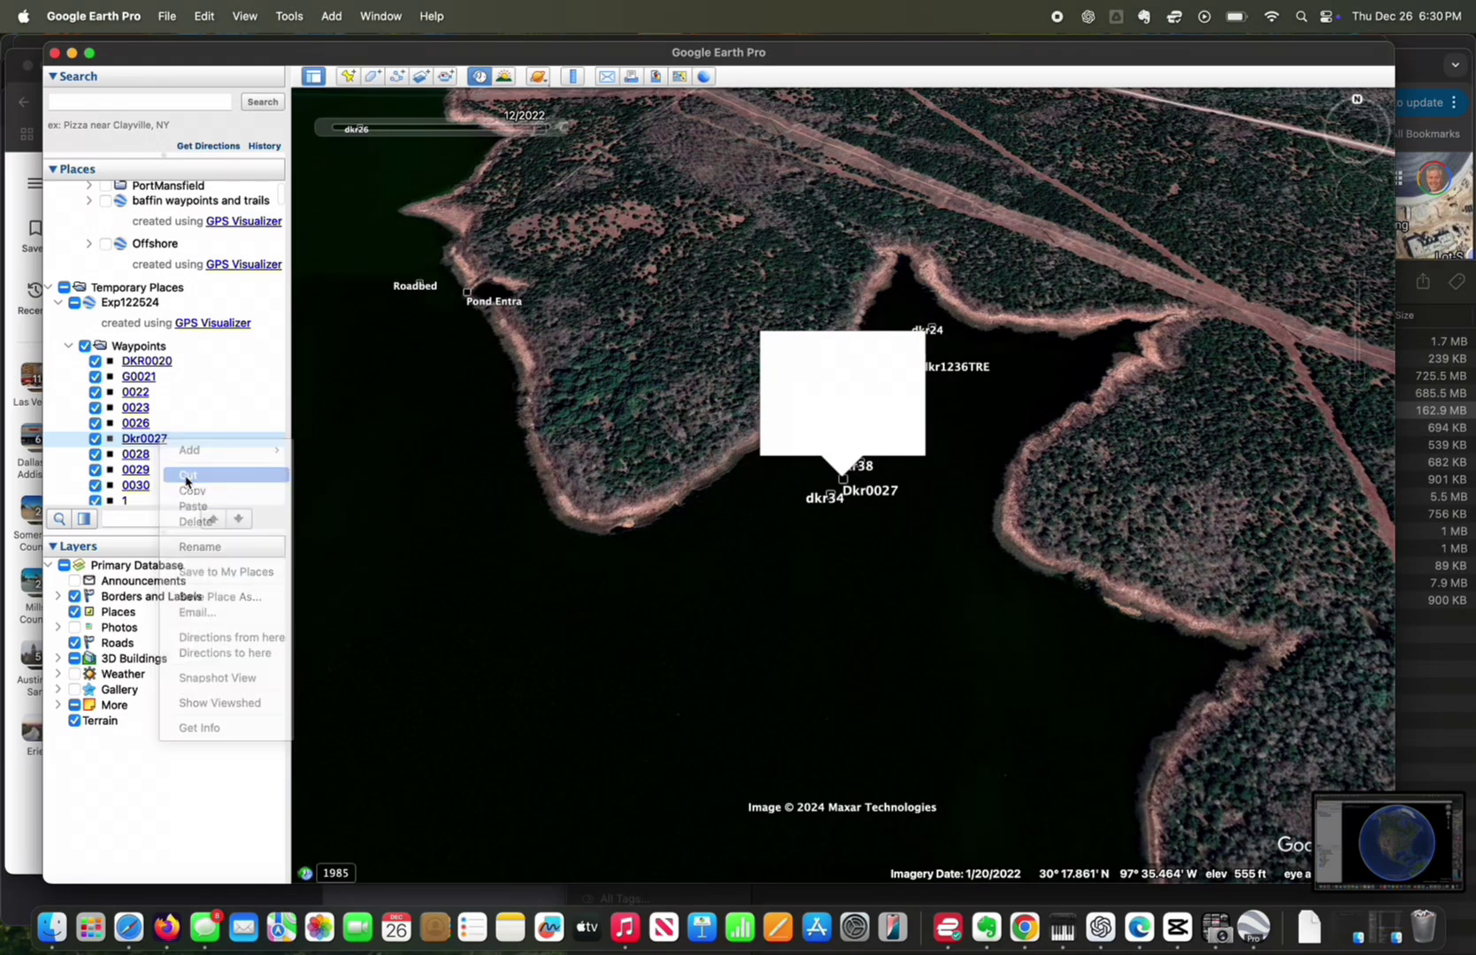
scroll(203, 403, "up", 5)
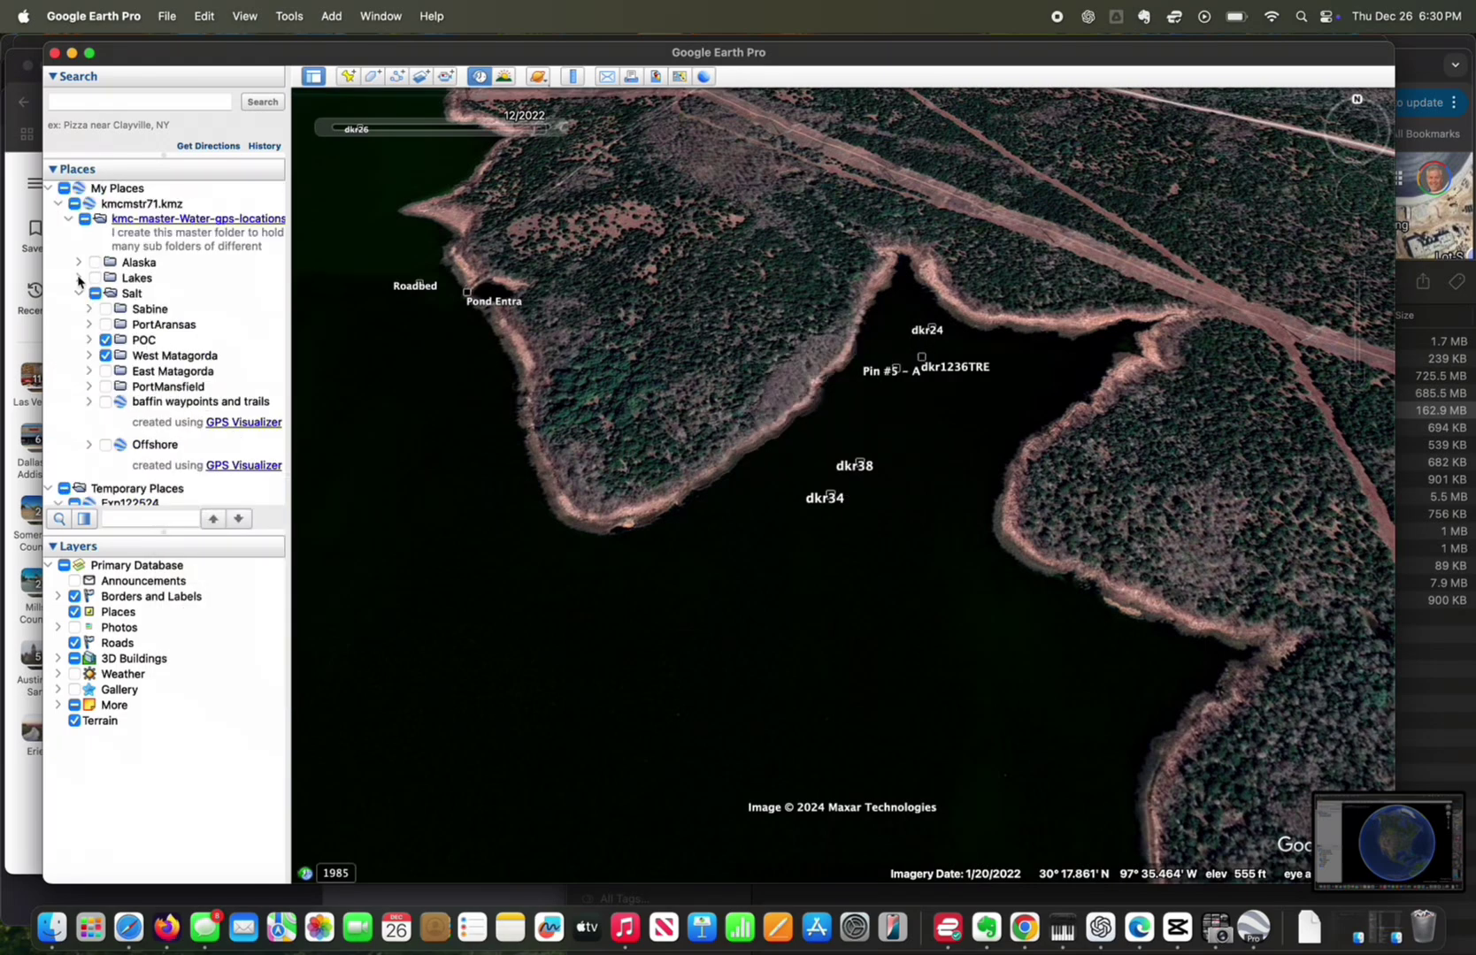
left_click(79, 279)
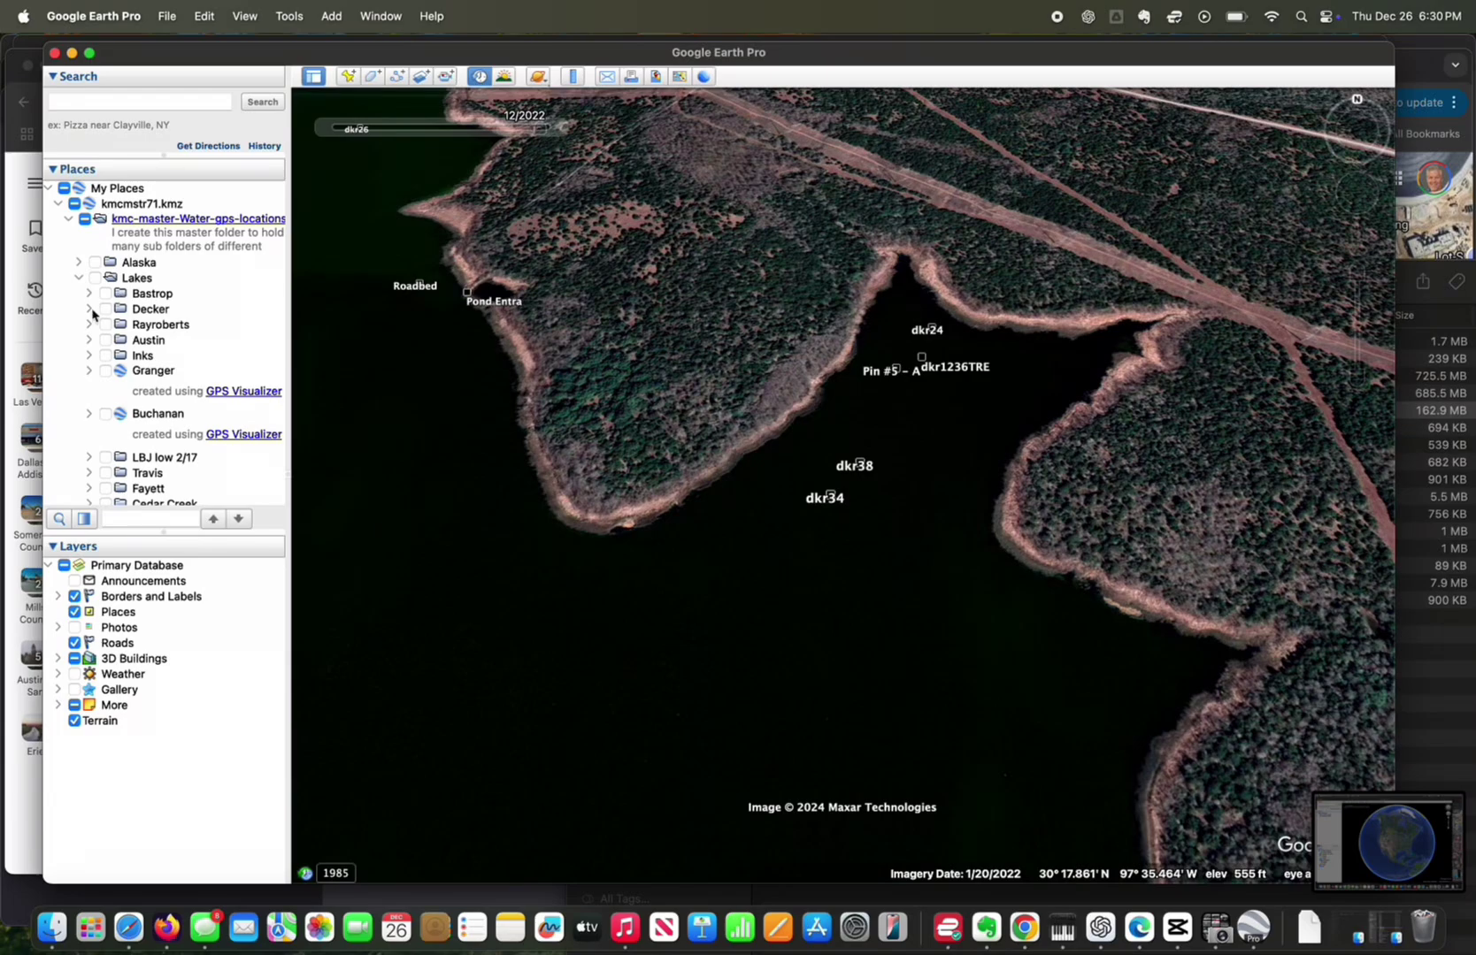
left_click(89, 310)
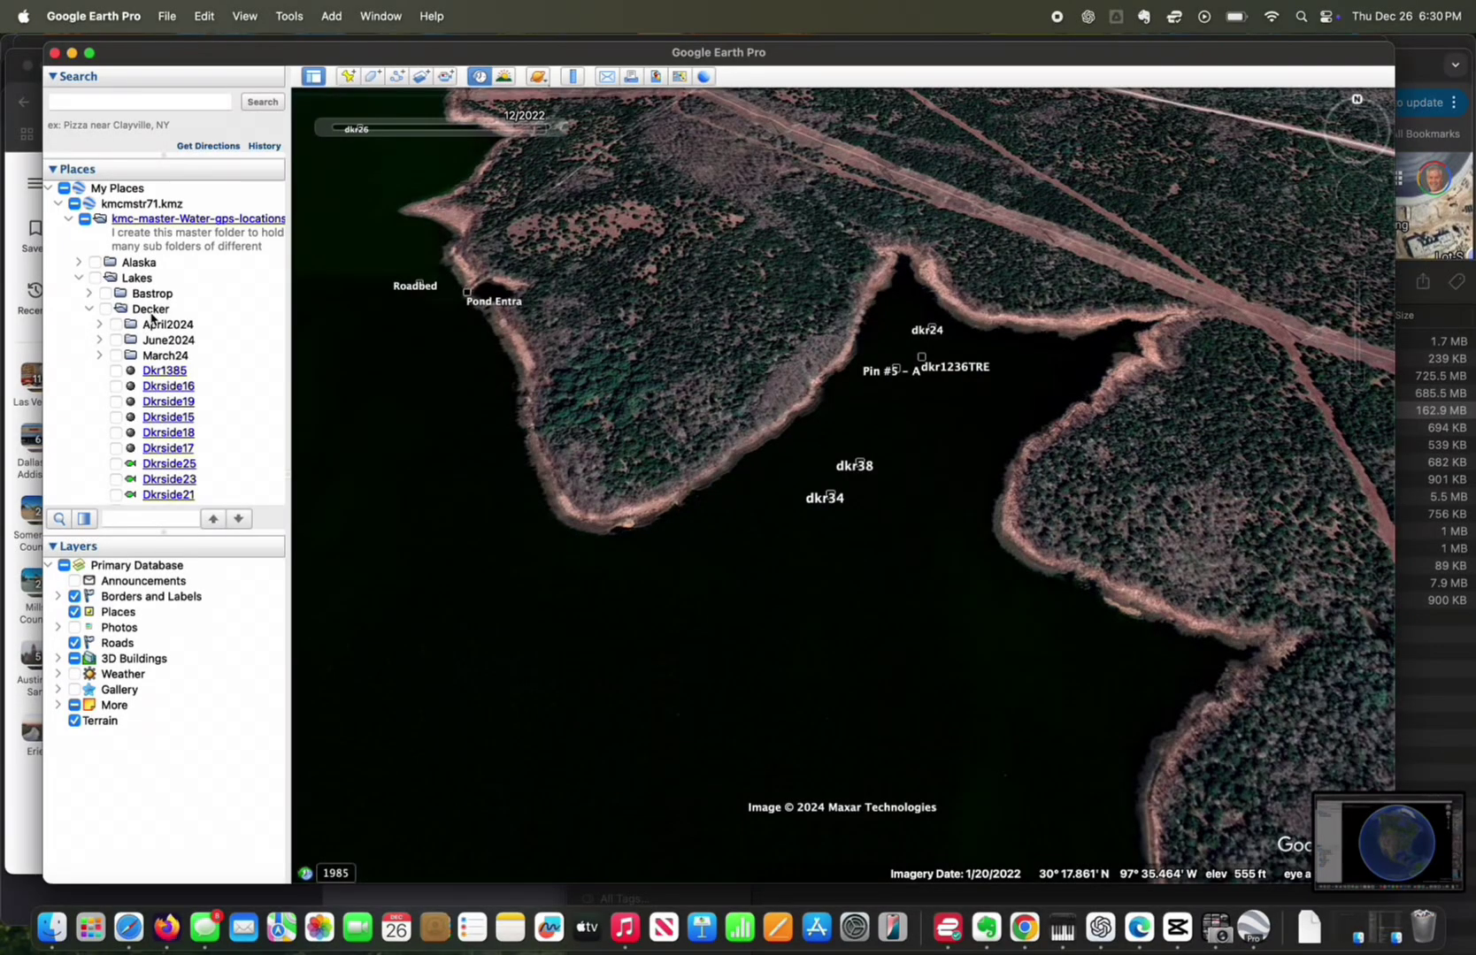
right_click(152, 315)
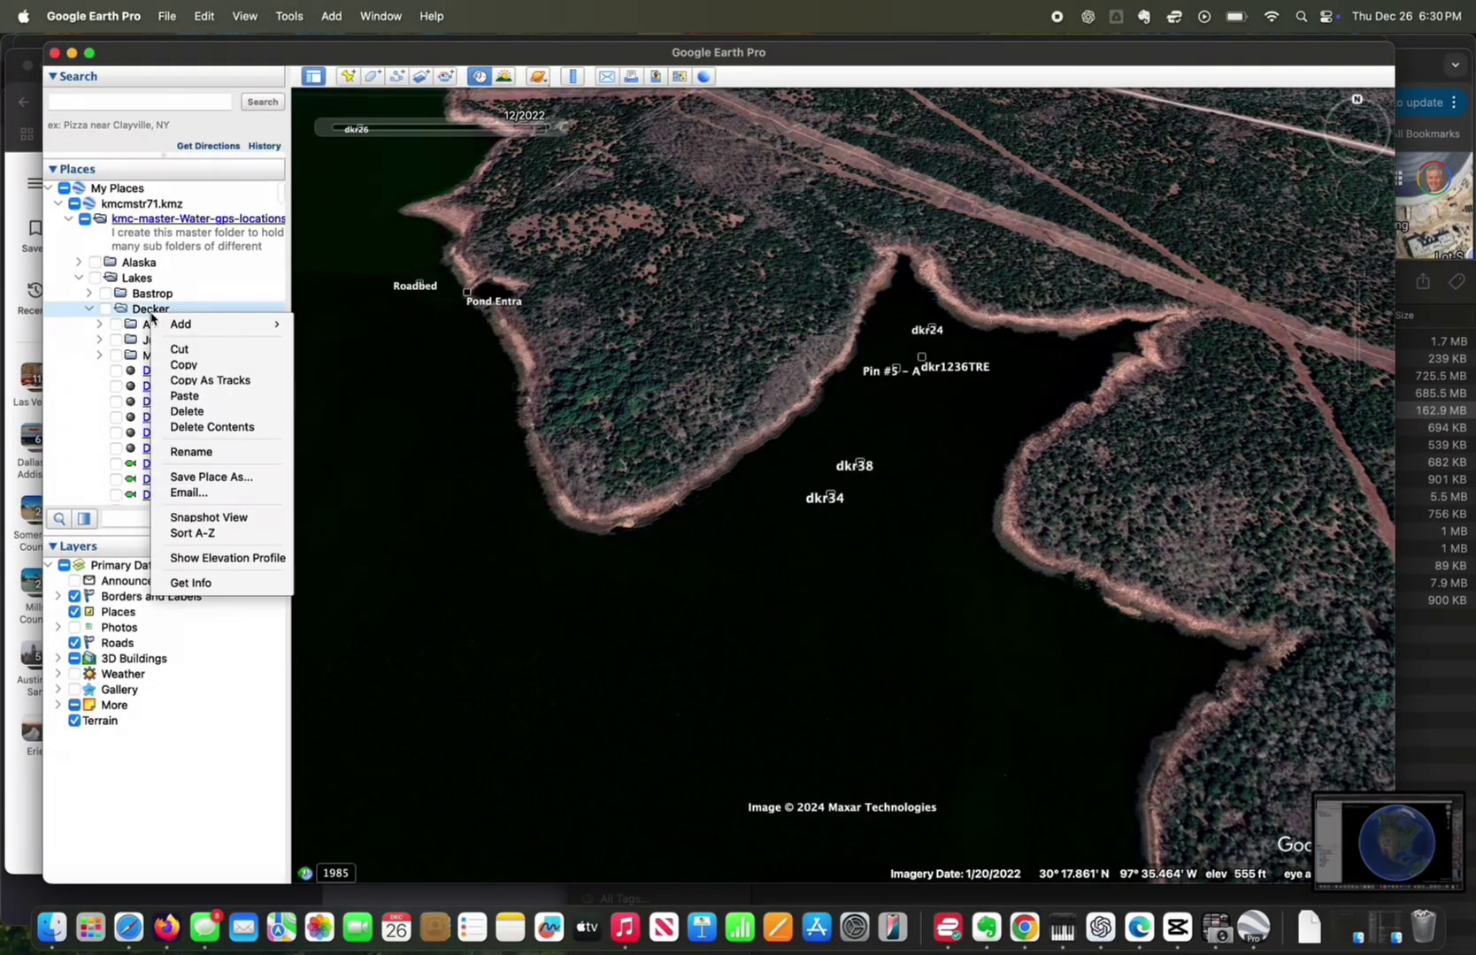
left_click(192, 397)
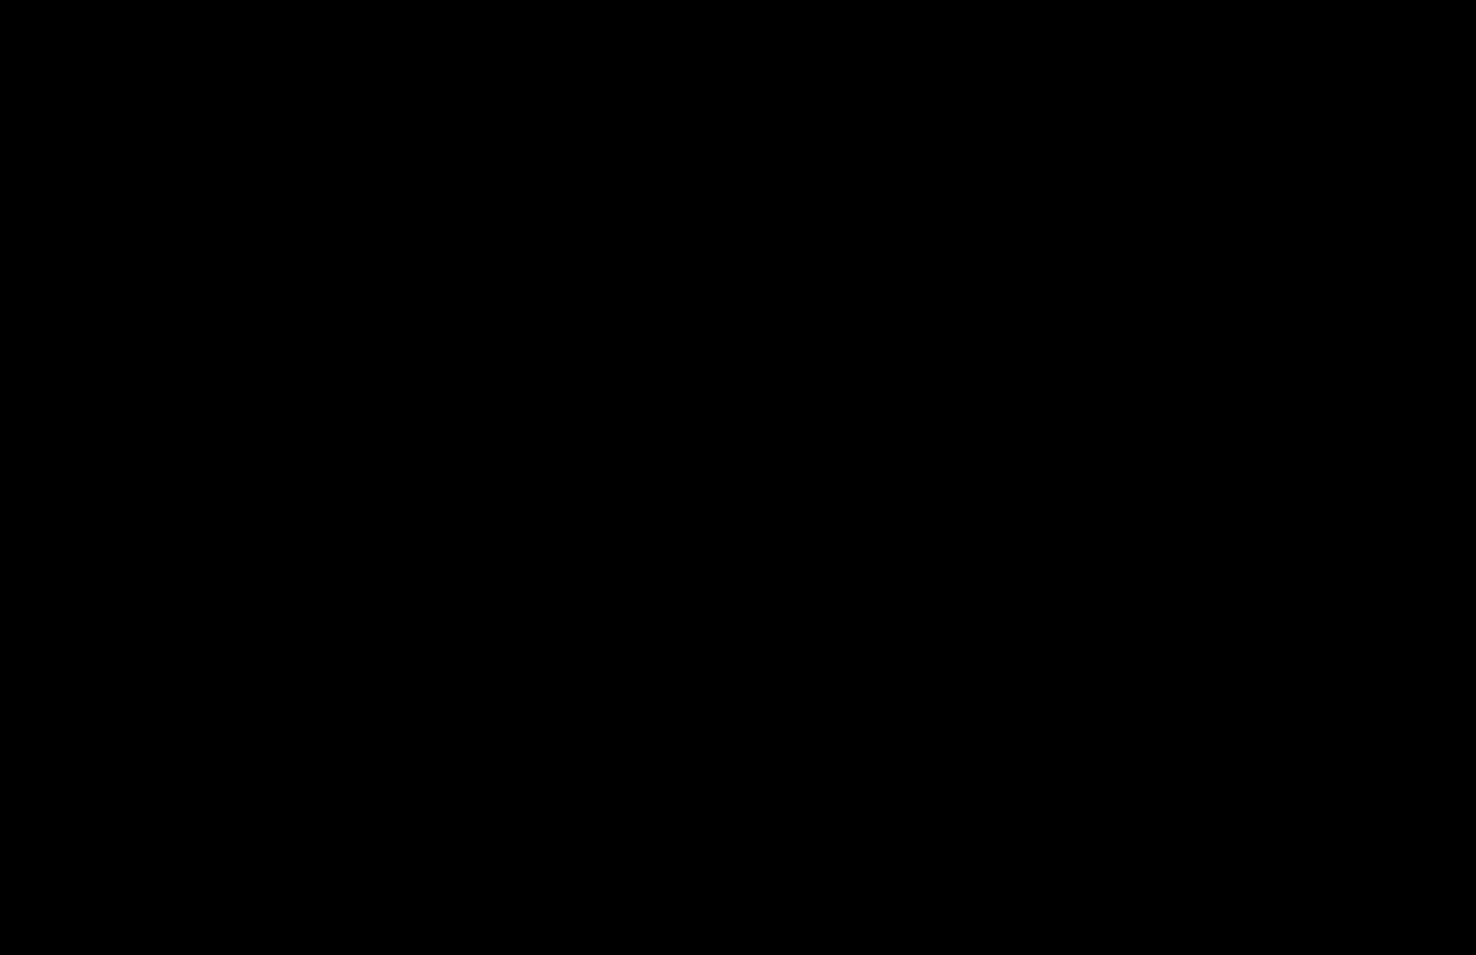
left_click(89, 310)
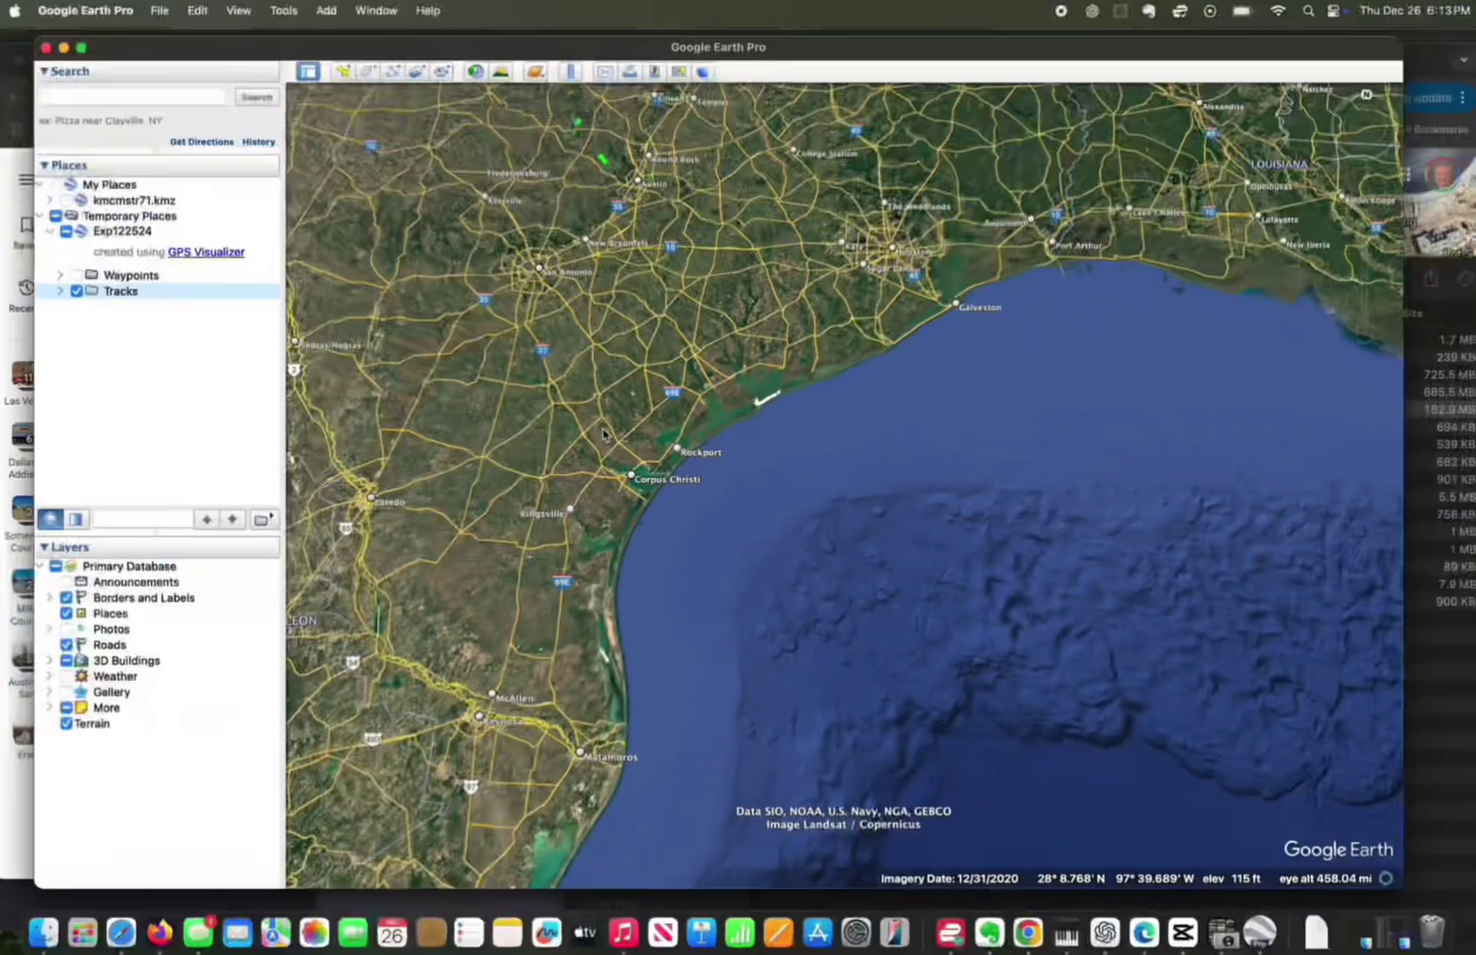
Hide all tracks of Exp122524 and show only the ACTIVE LOG track.
double_click(773, 411)
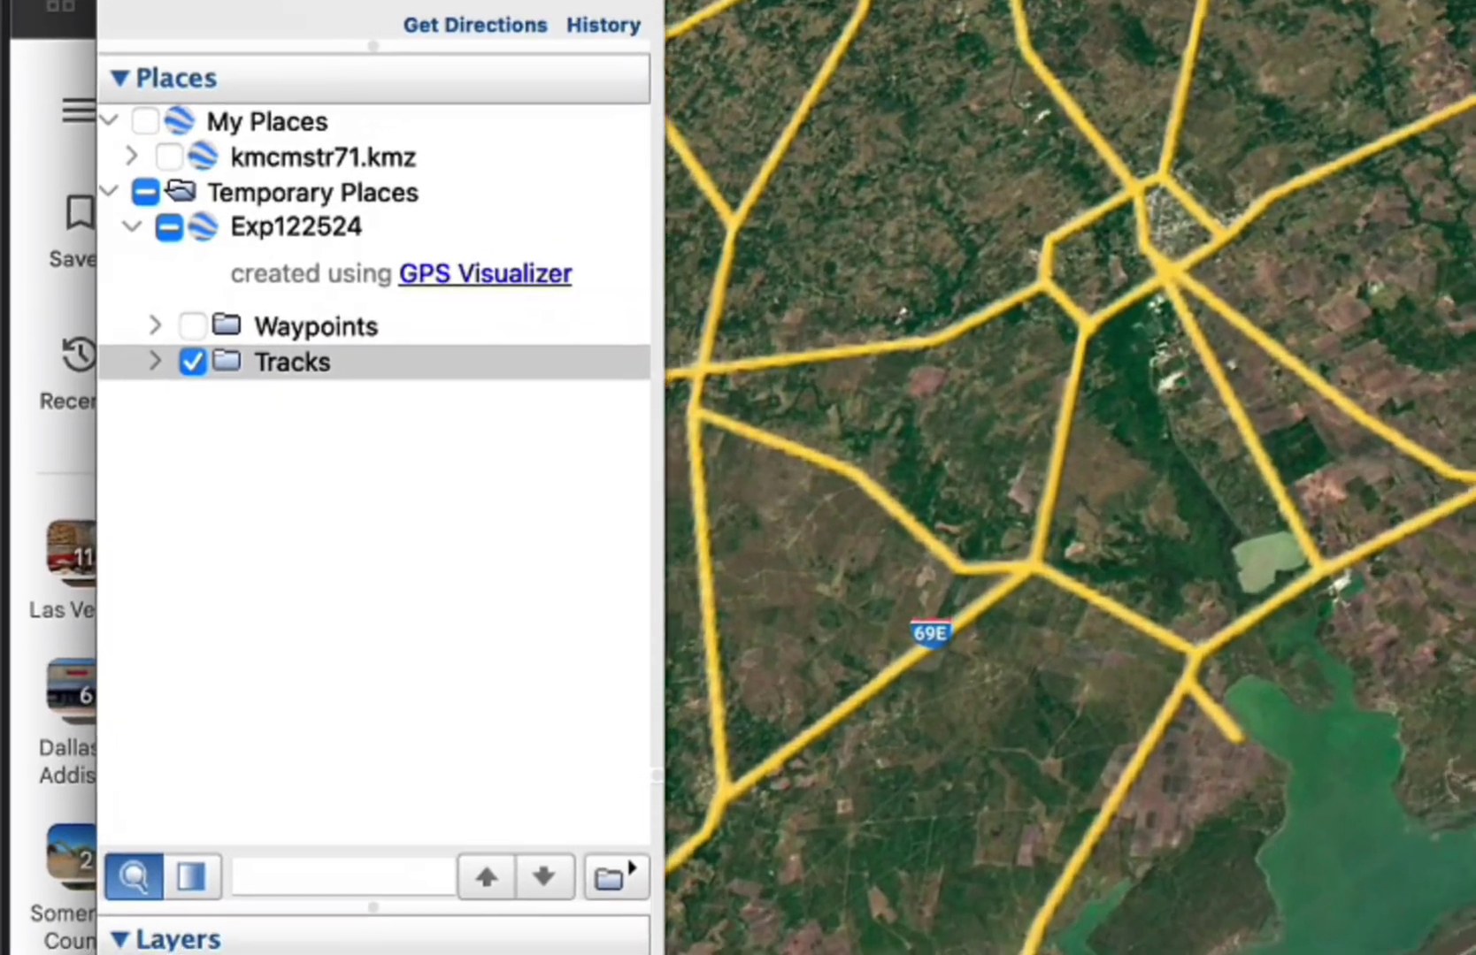
left_click(192, 361)
scroll(194, 360, "down", 3)
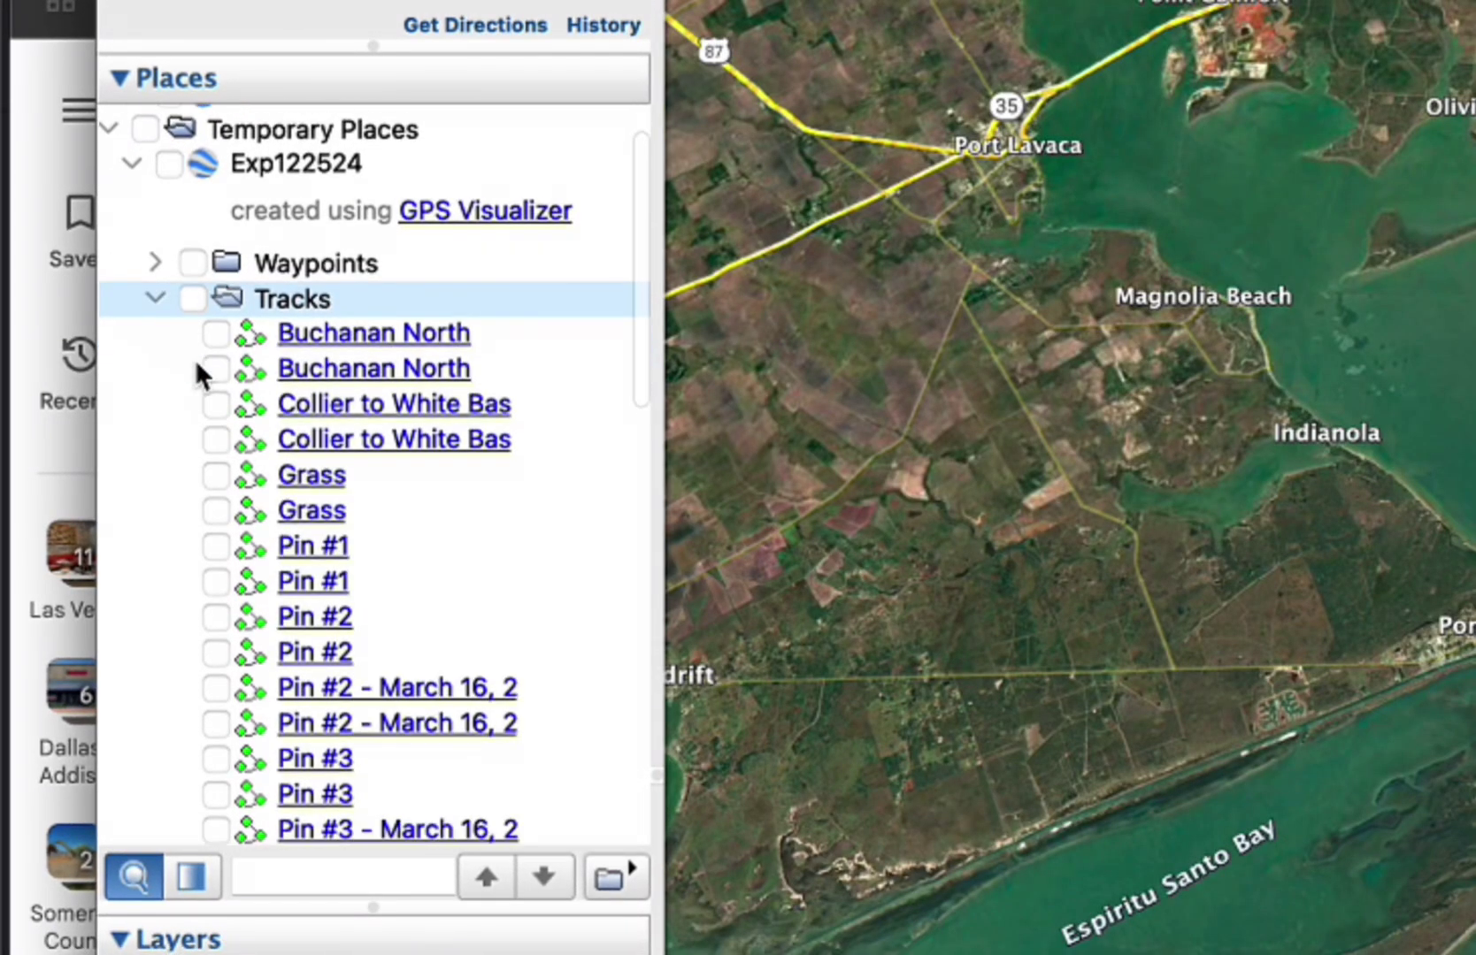
scroll(195, 360, "down", 15)
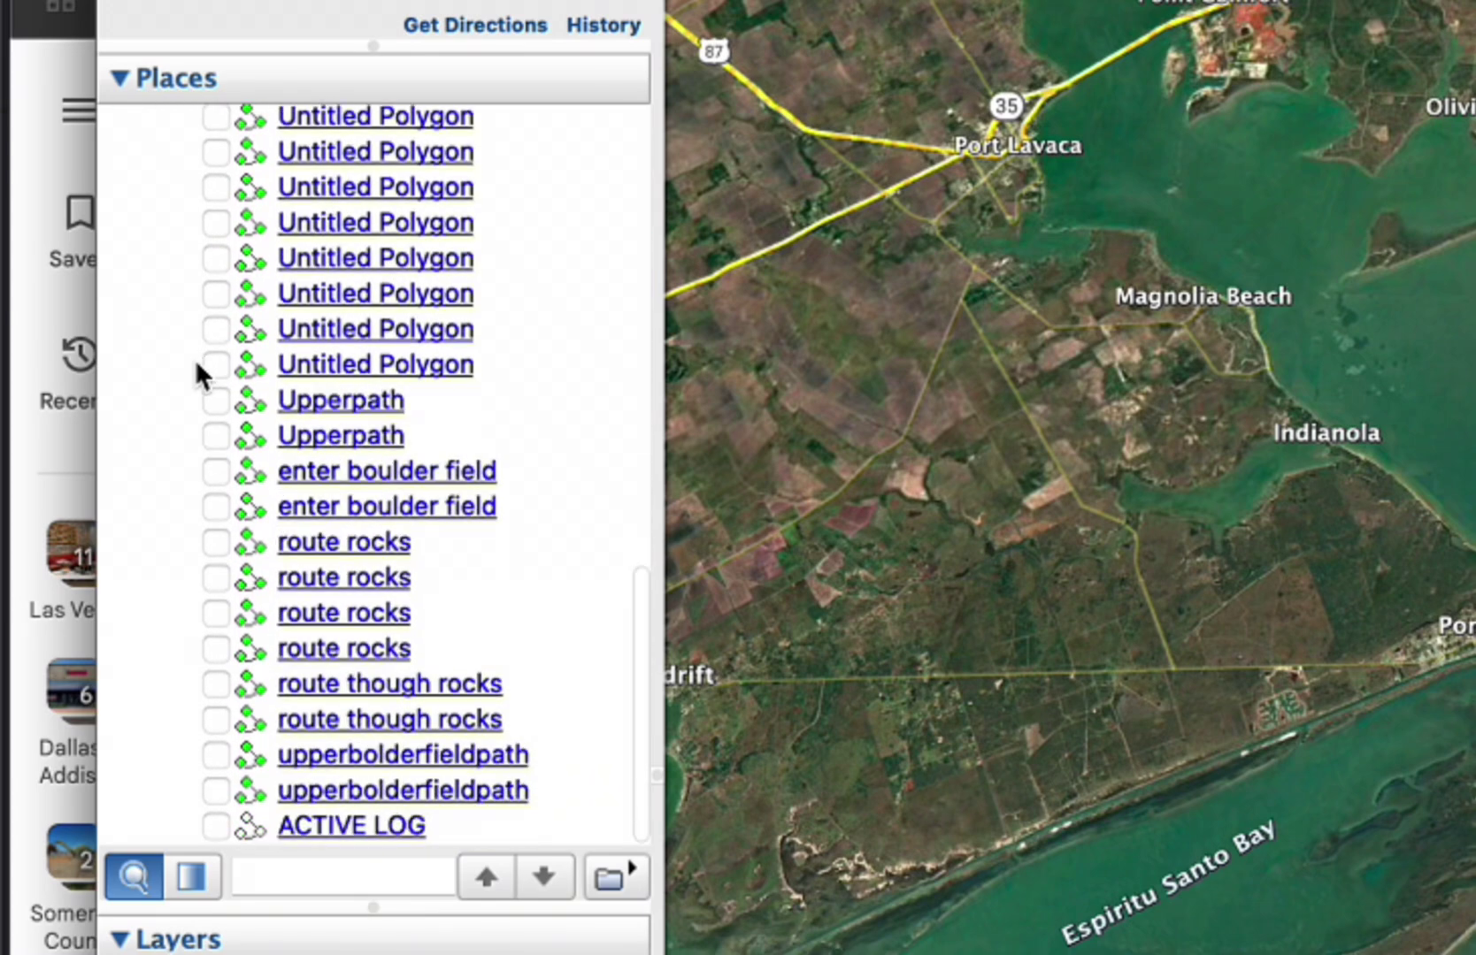
left_click(217, 827)
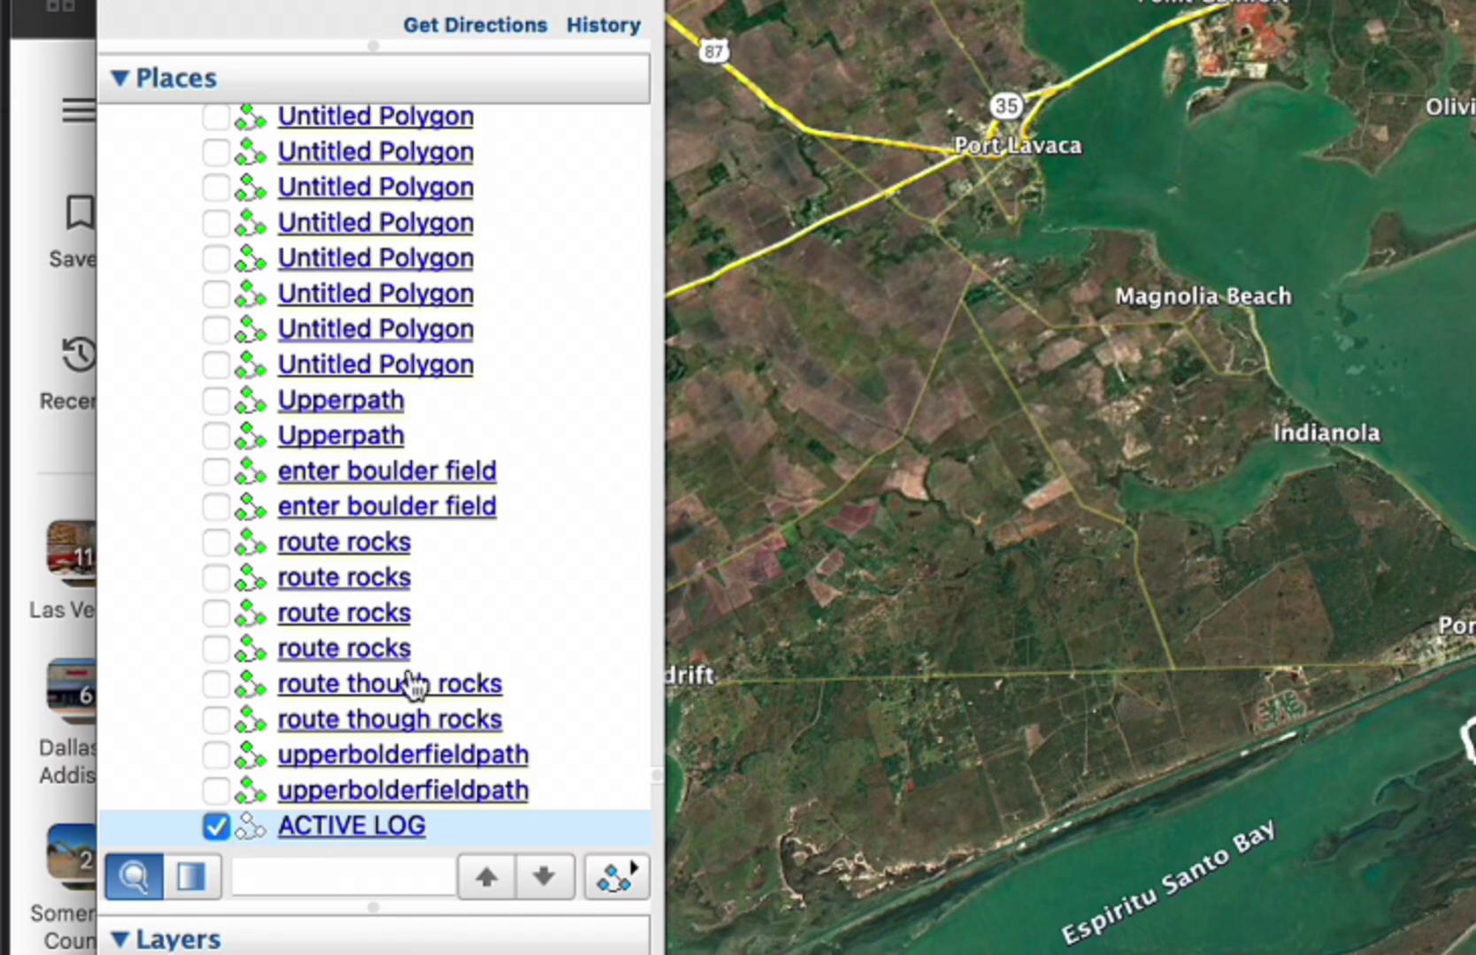
Rename the ACTIVE LOG track as POC to W Matagorda.
scroll(413, 685, "up", 1)
right_click(314, 826)
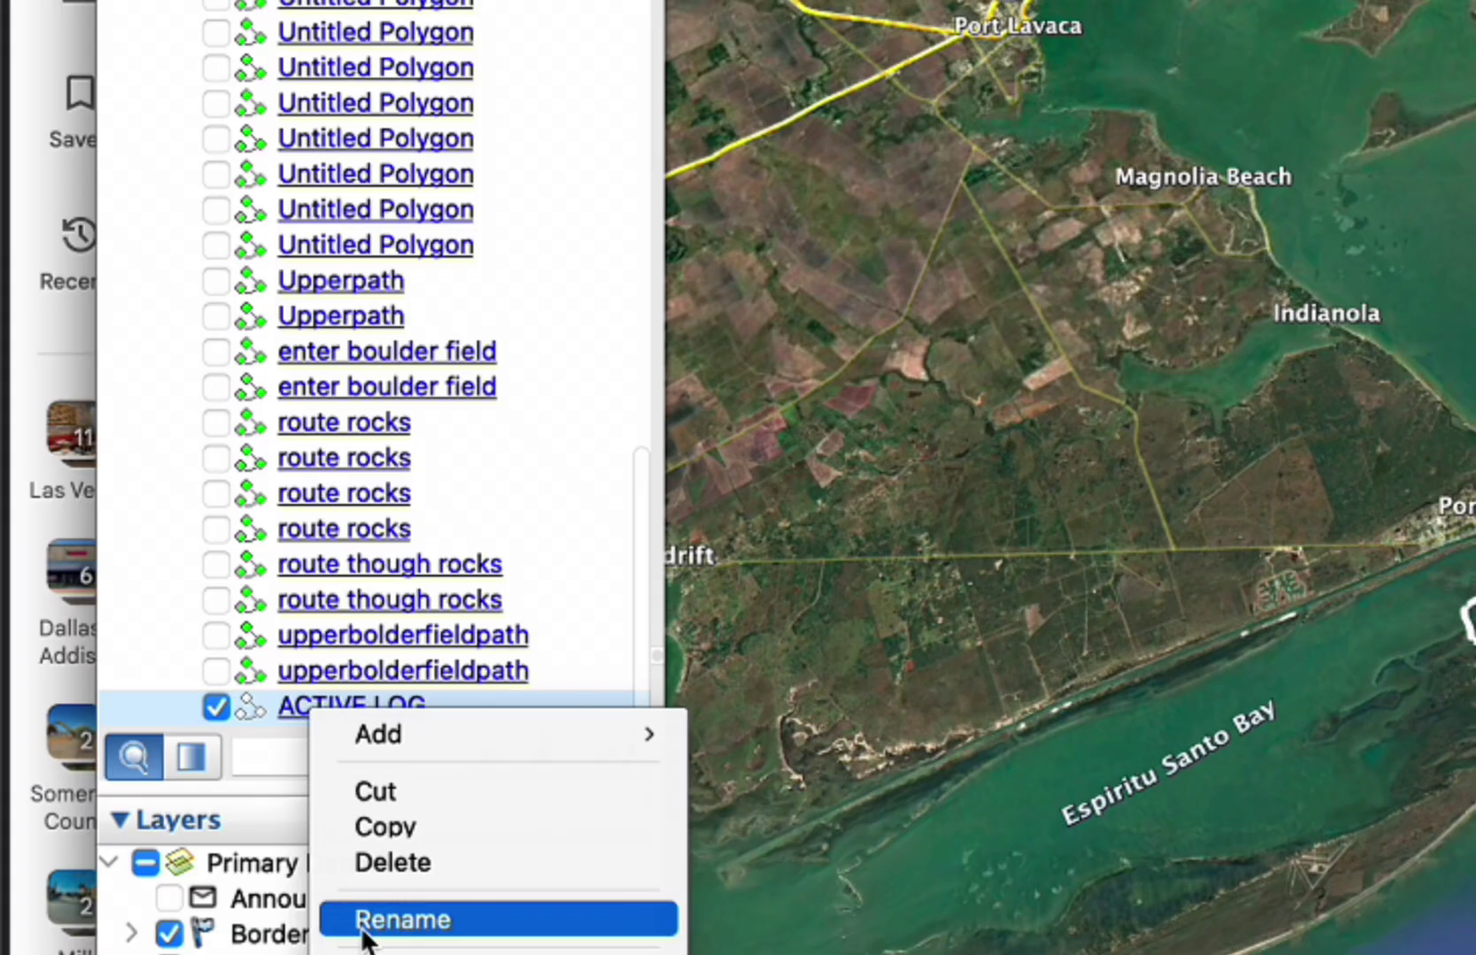
left_click(372, 920)
type("POC to W Matagorda")
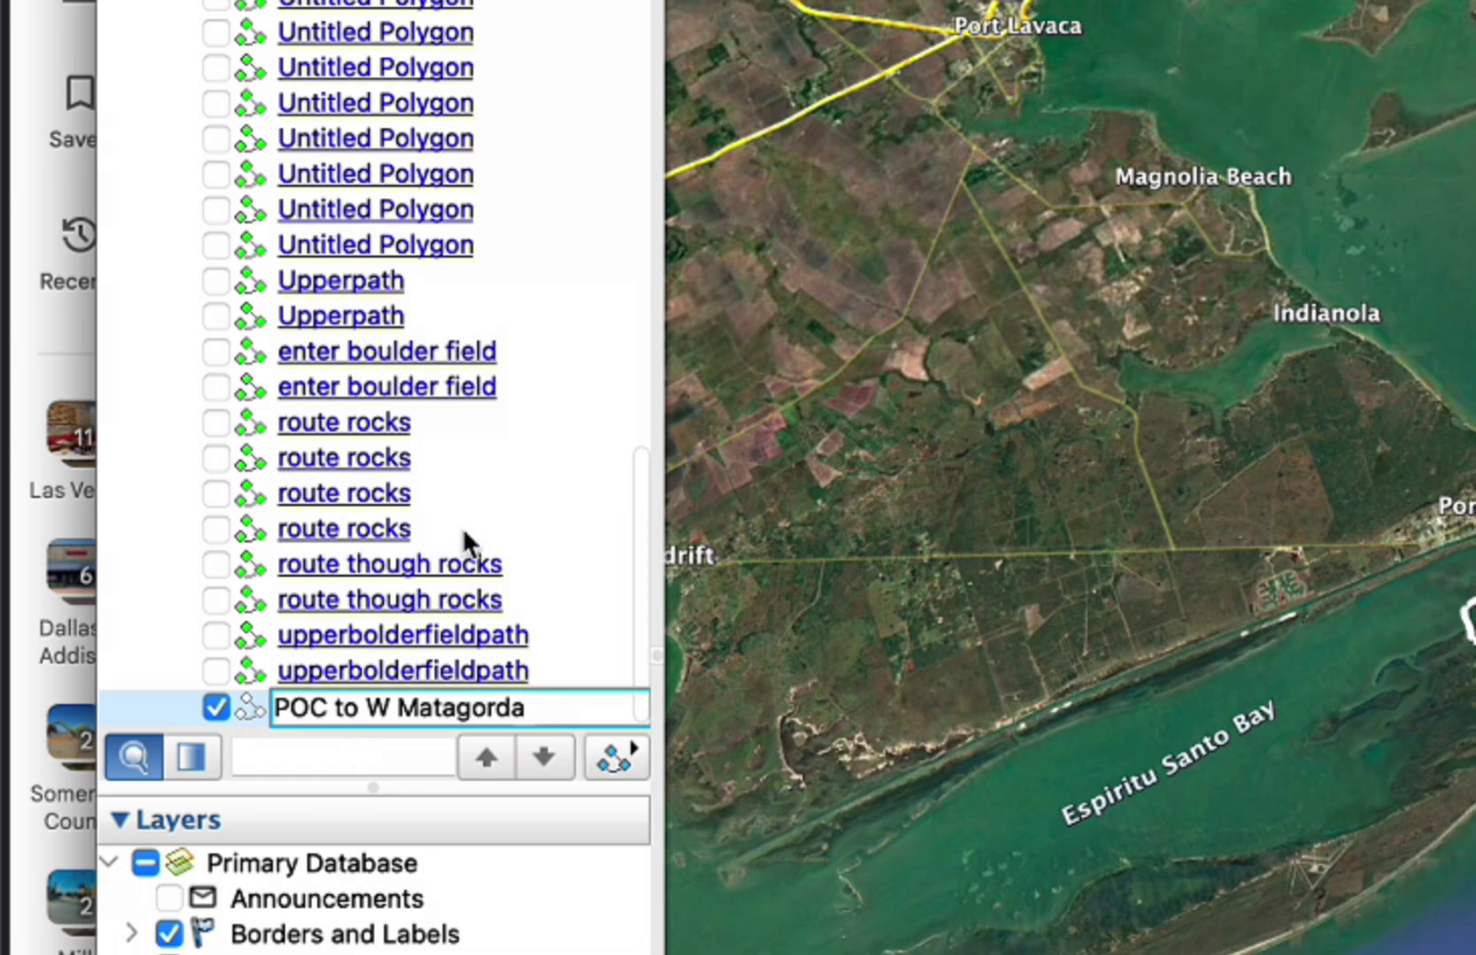
key("Return")
Copy the POC to W Matagorda track into the POC folder under Salt in My Places.
right_click(450, 711)
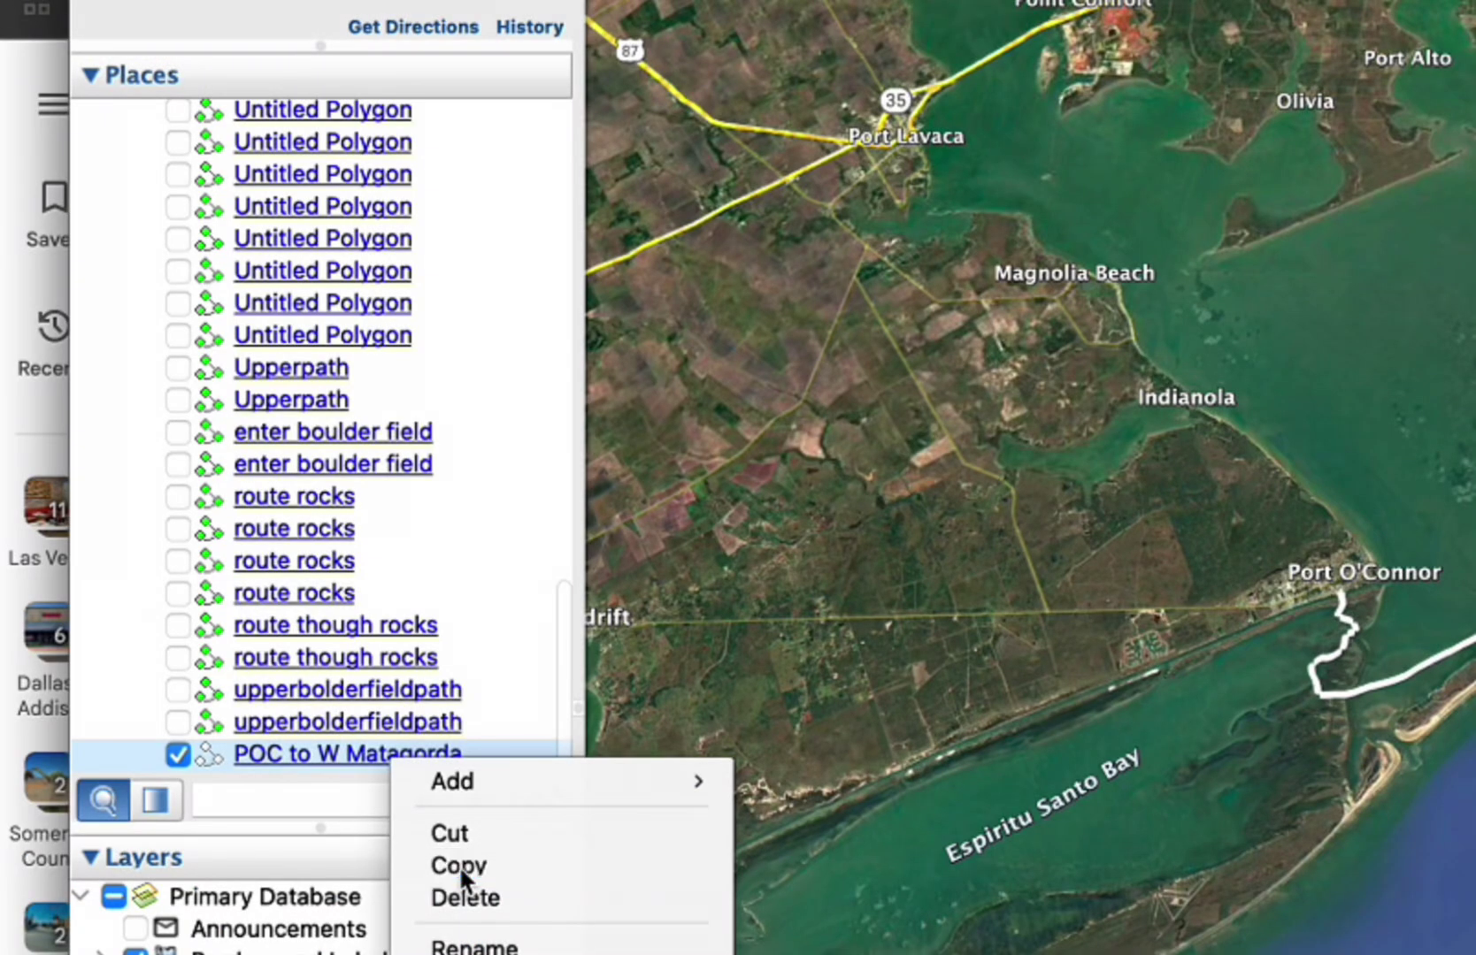
left_click(459, 866)
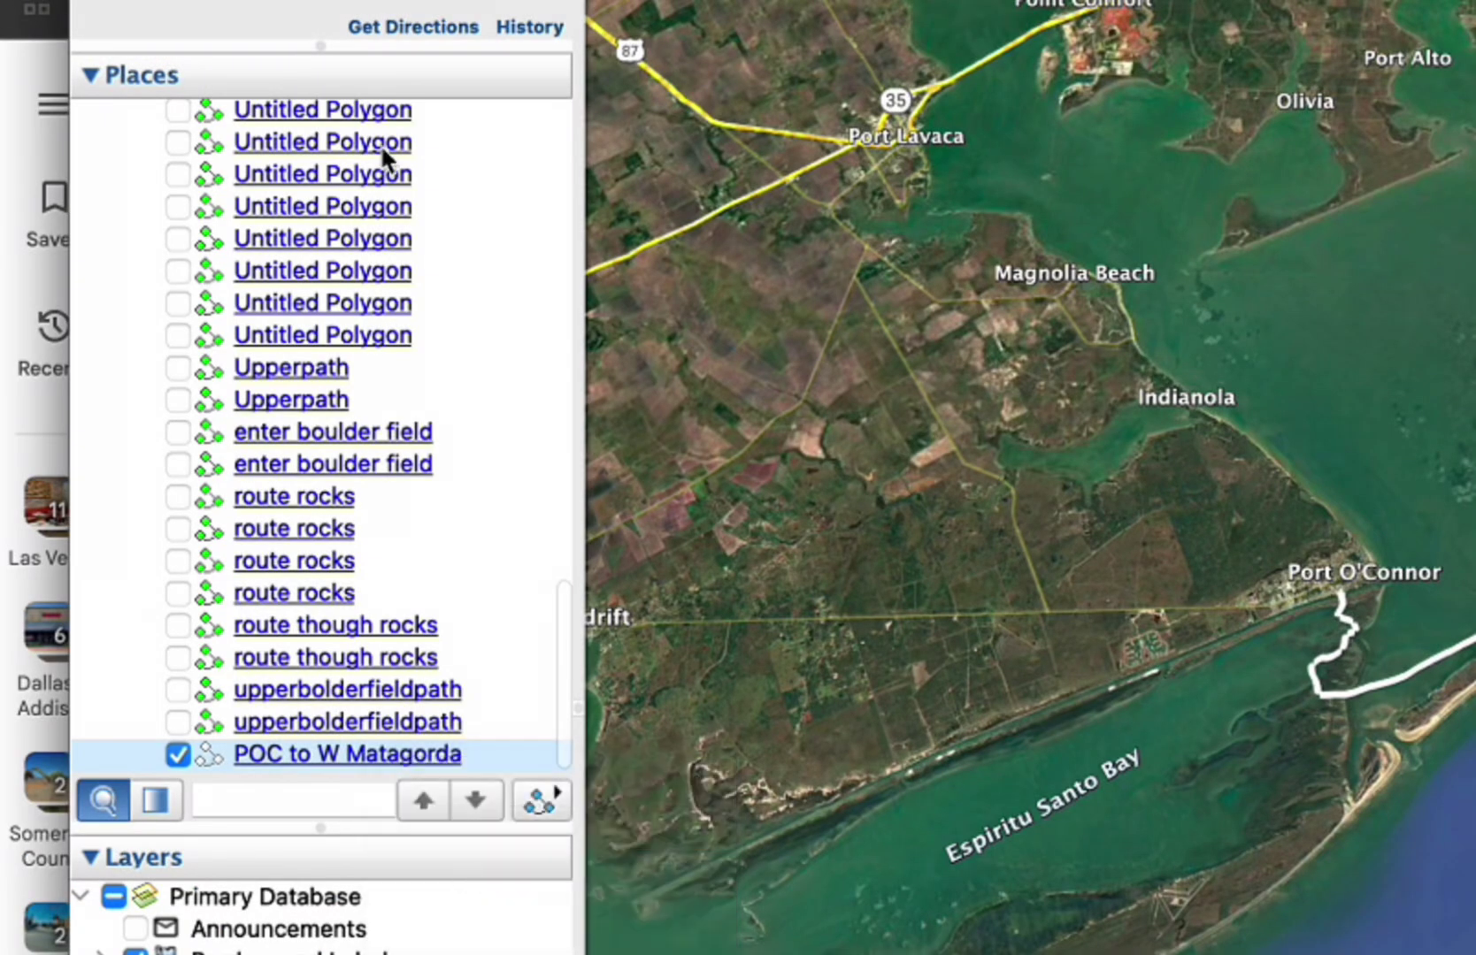
scroll(380, 146, "up", 15)
scroll(383, 146, "up", 10)
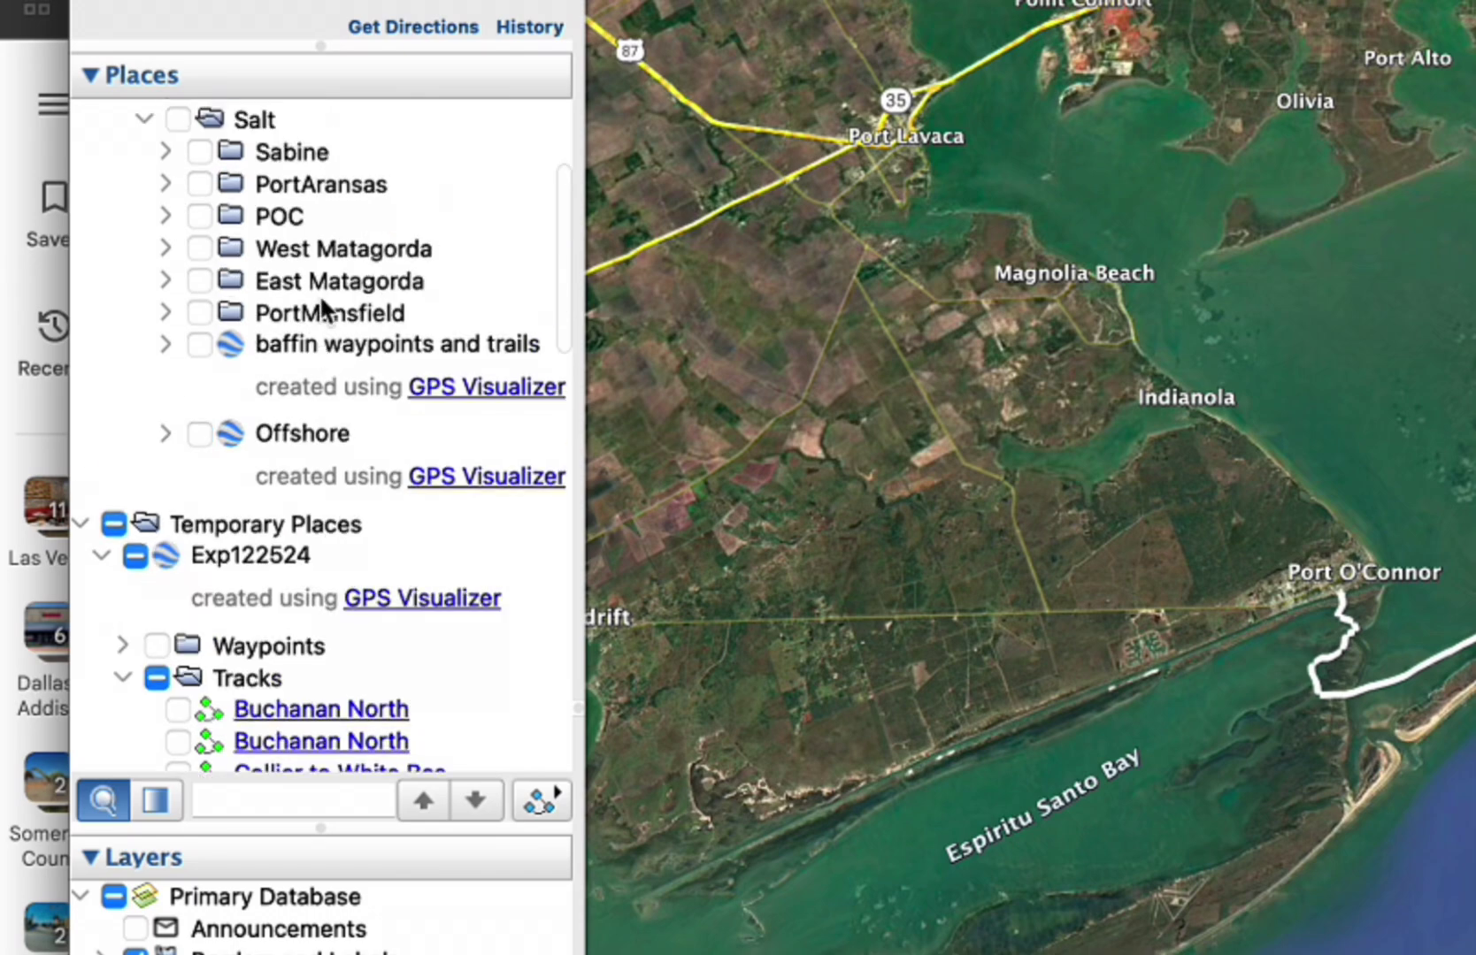
left_click(282, 219)
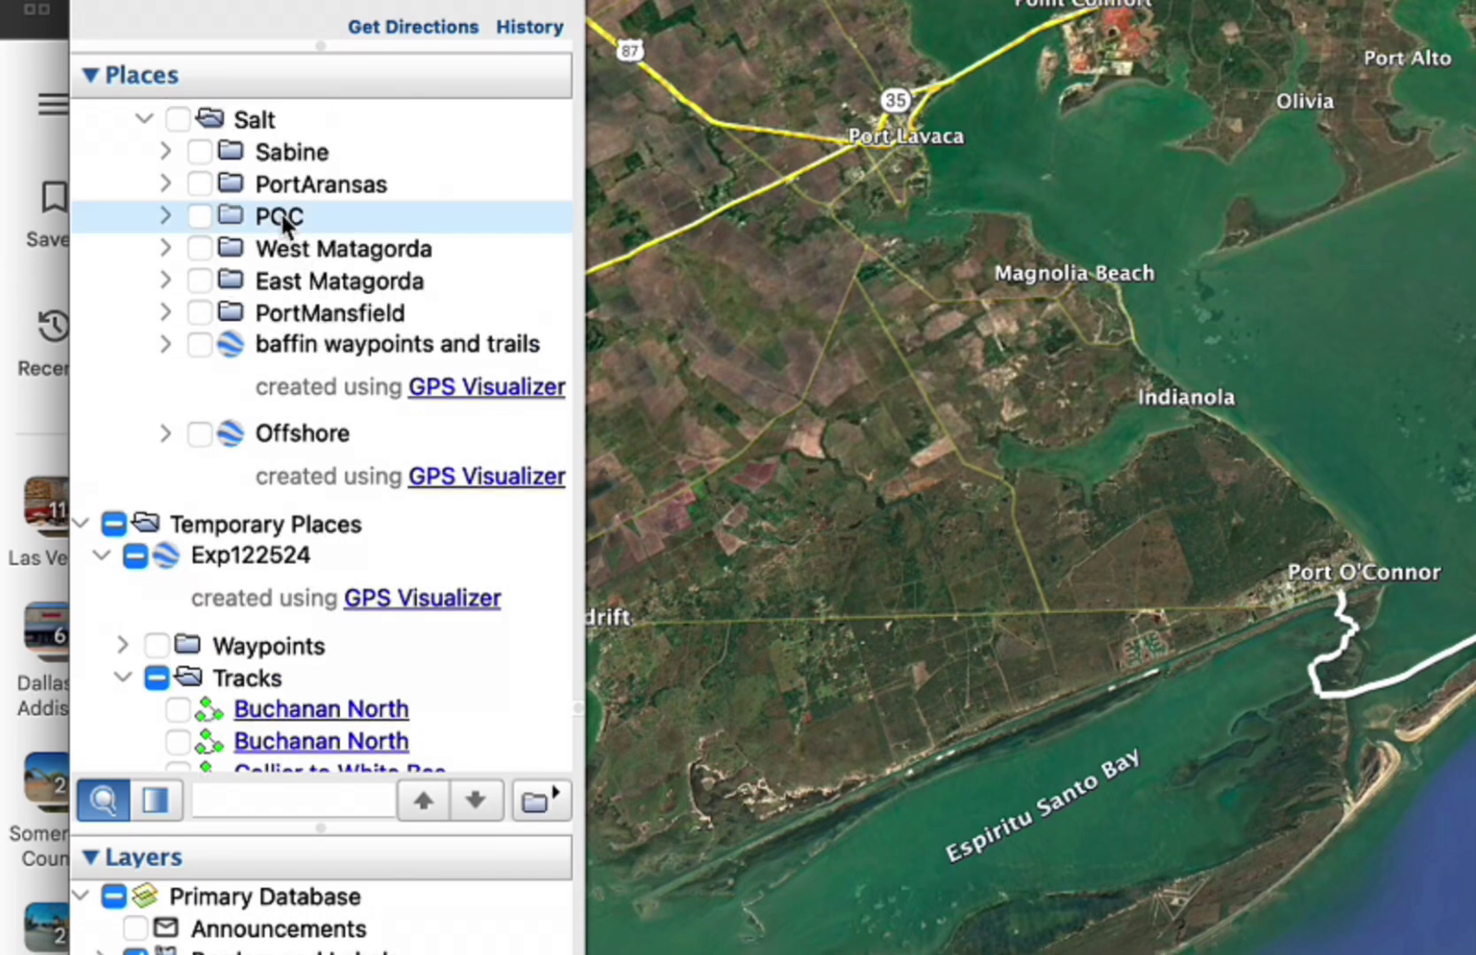
right_click(283, 220)
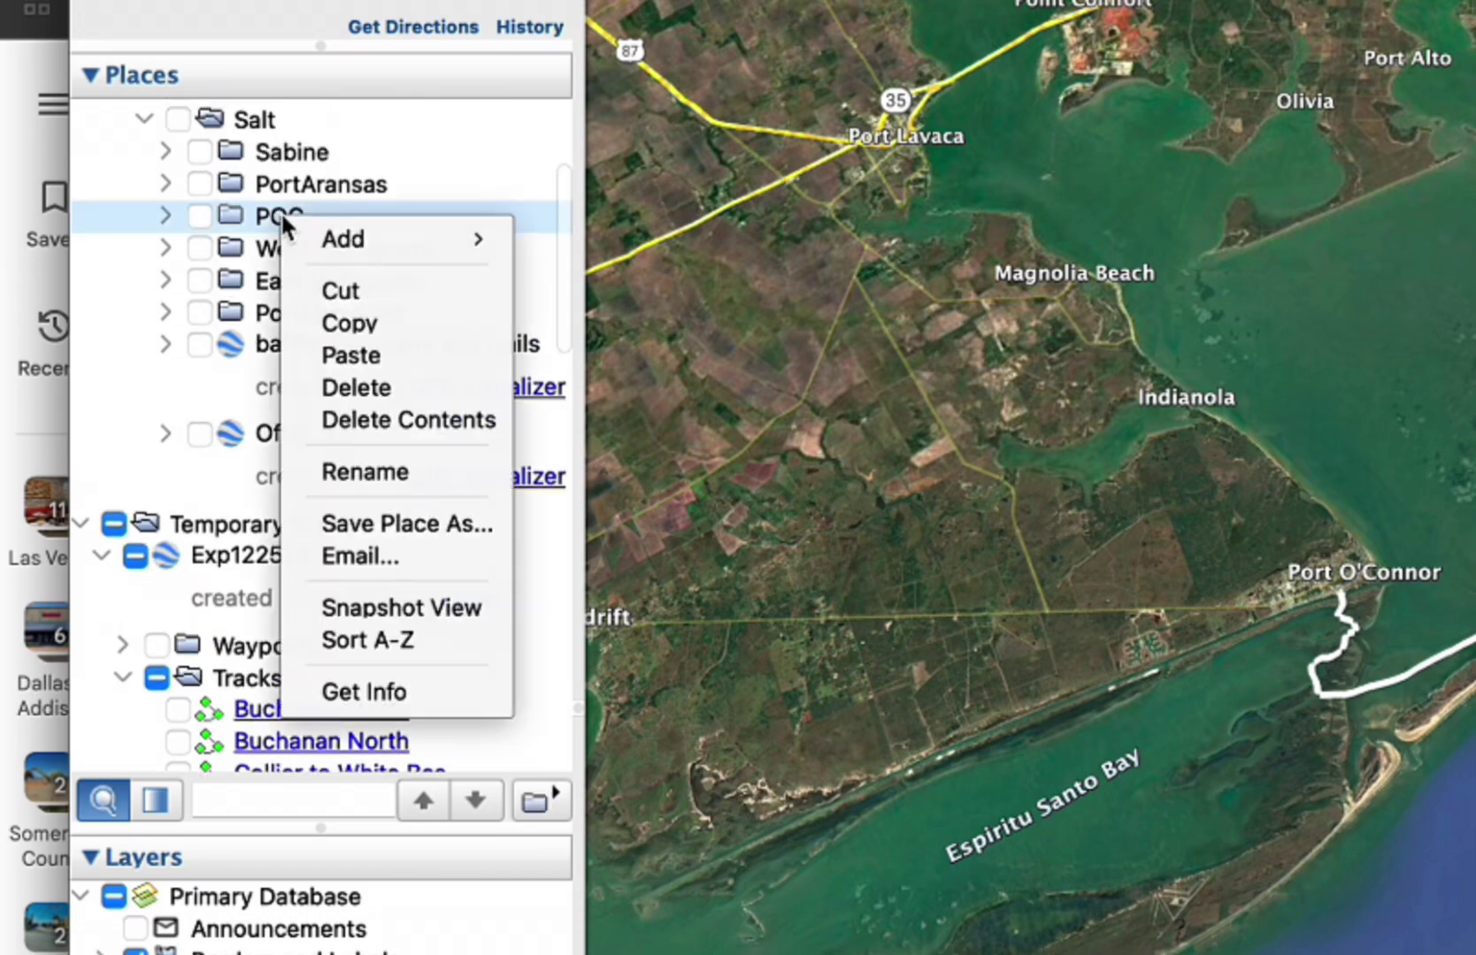
left_click(330, 355)
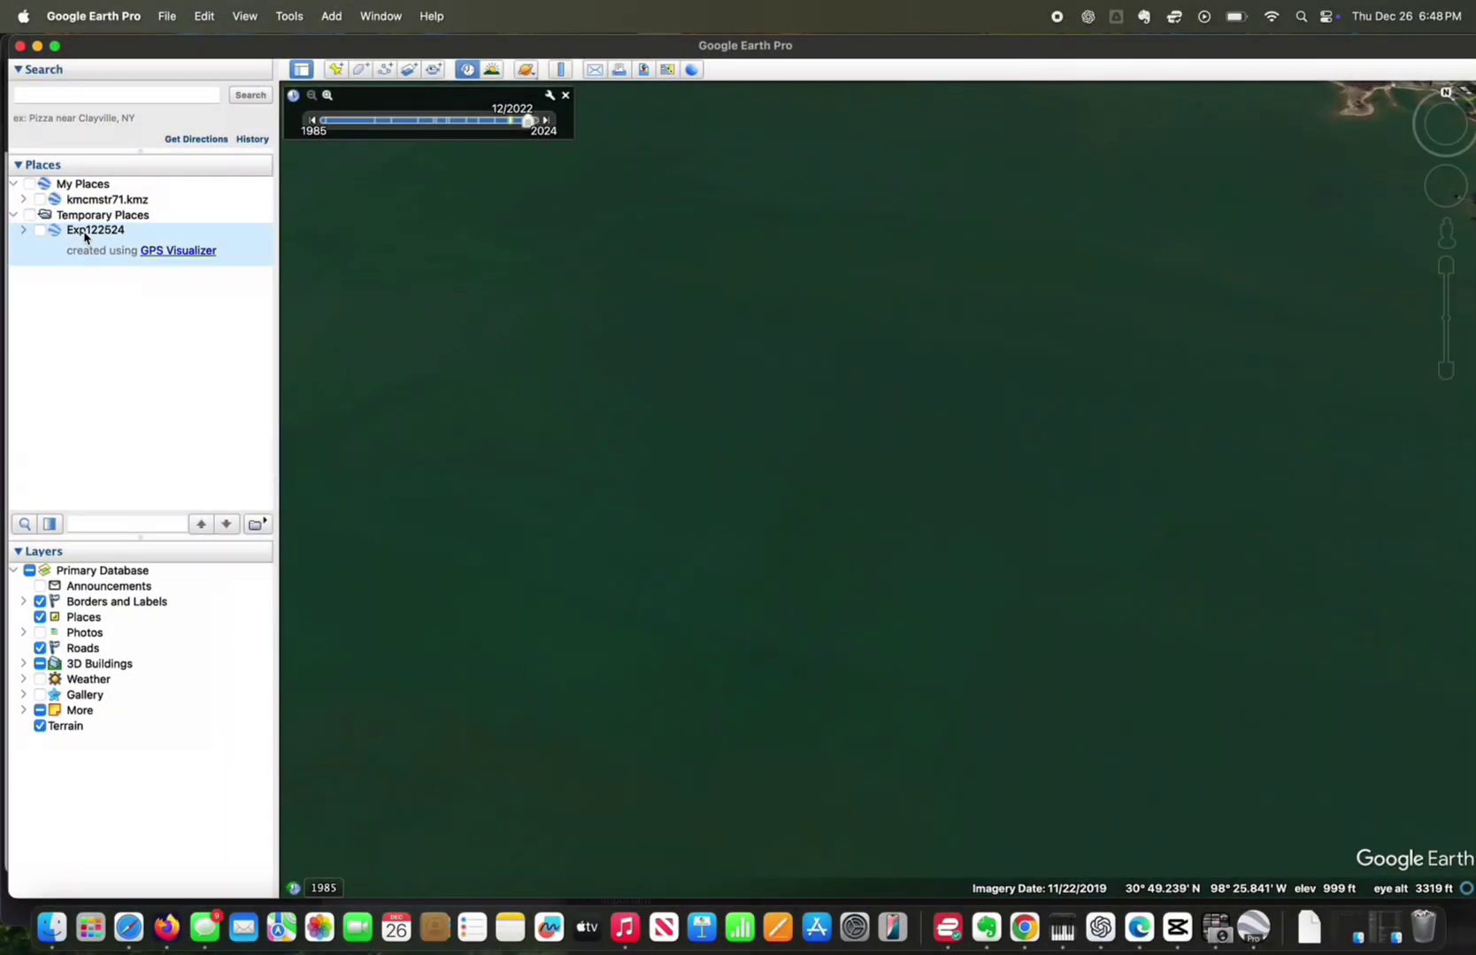
Delete the Exp122524 data with all its contents from Temporary Places.
right_click(85, 236)
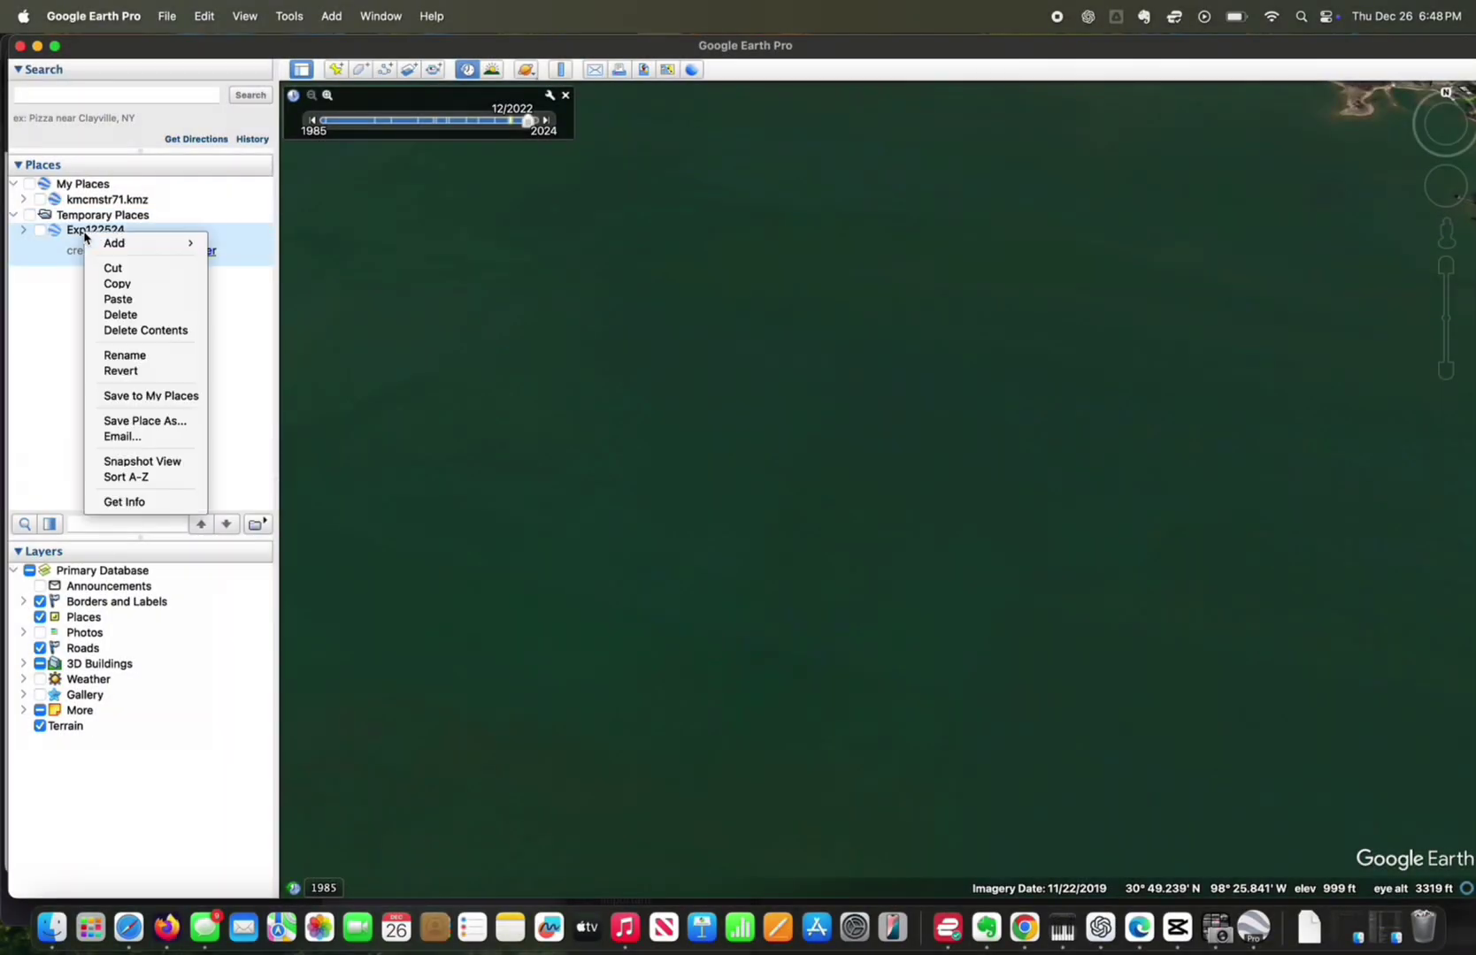
mouse_move(99, 248)
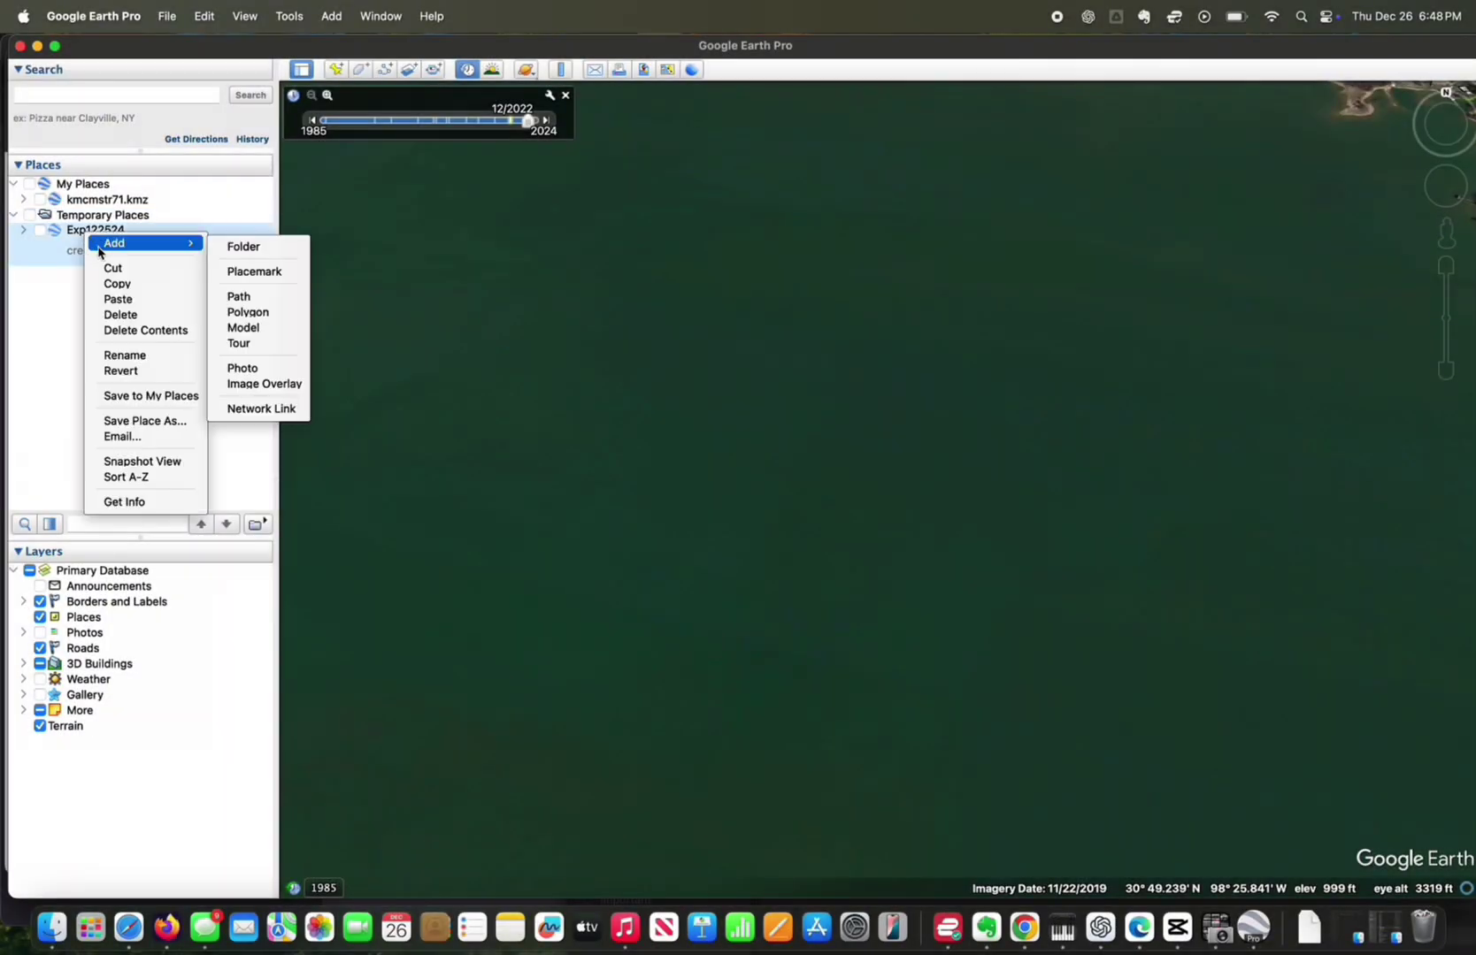
left_click(129, 317)
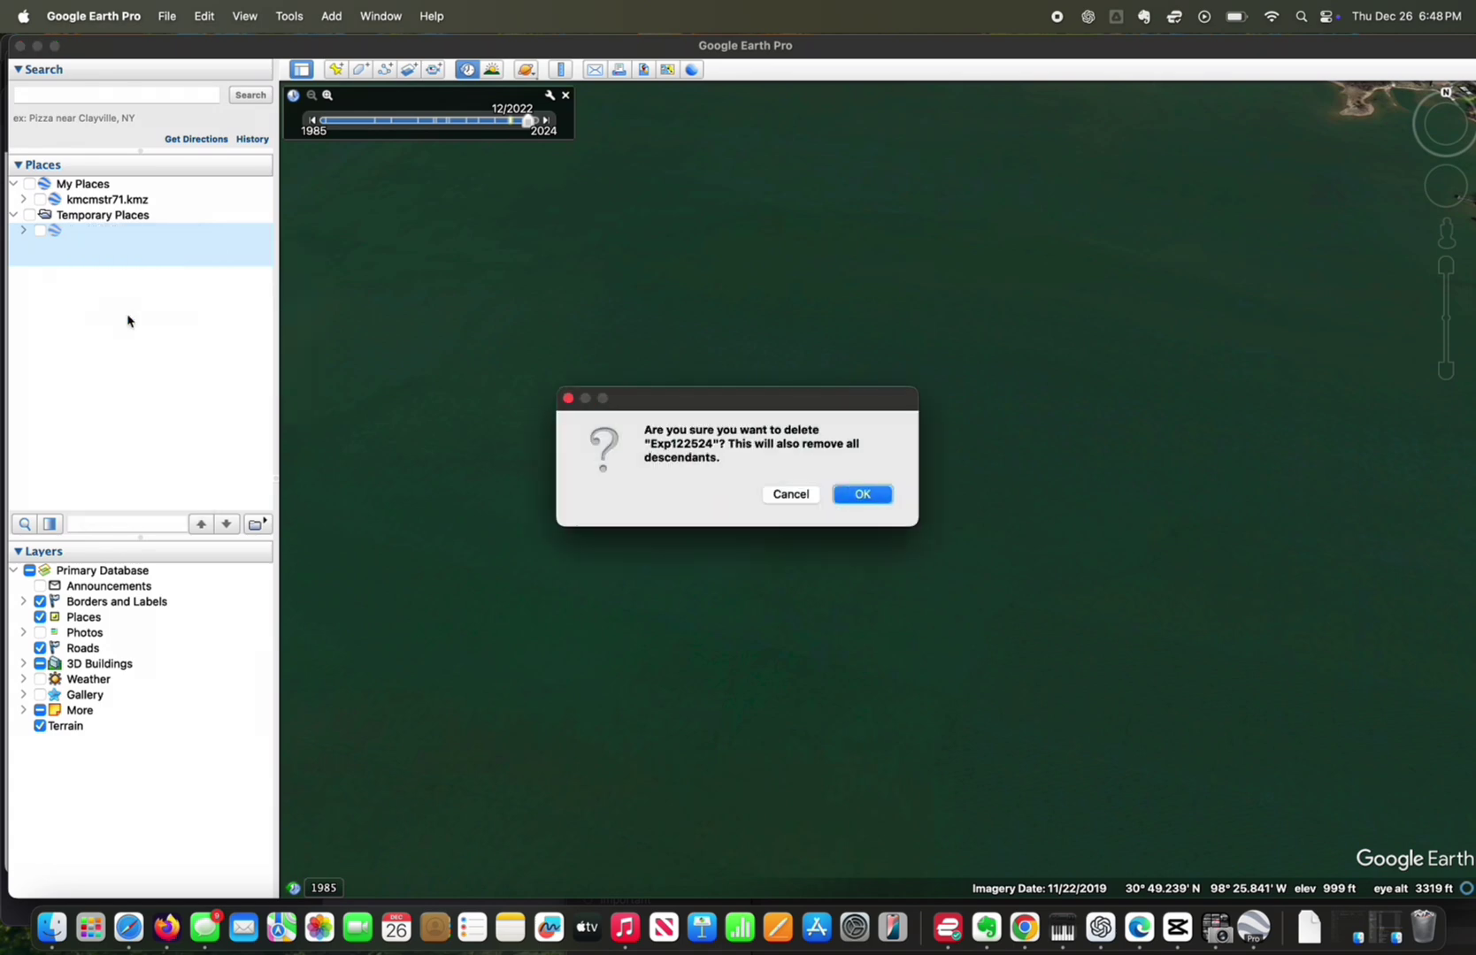
left_click(862, 494)
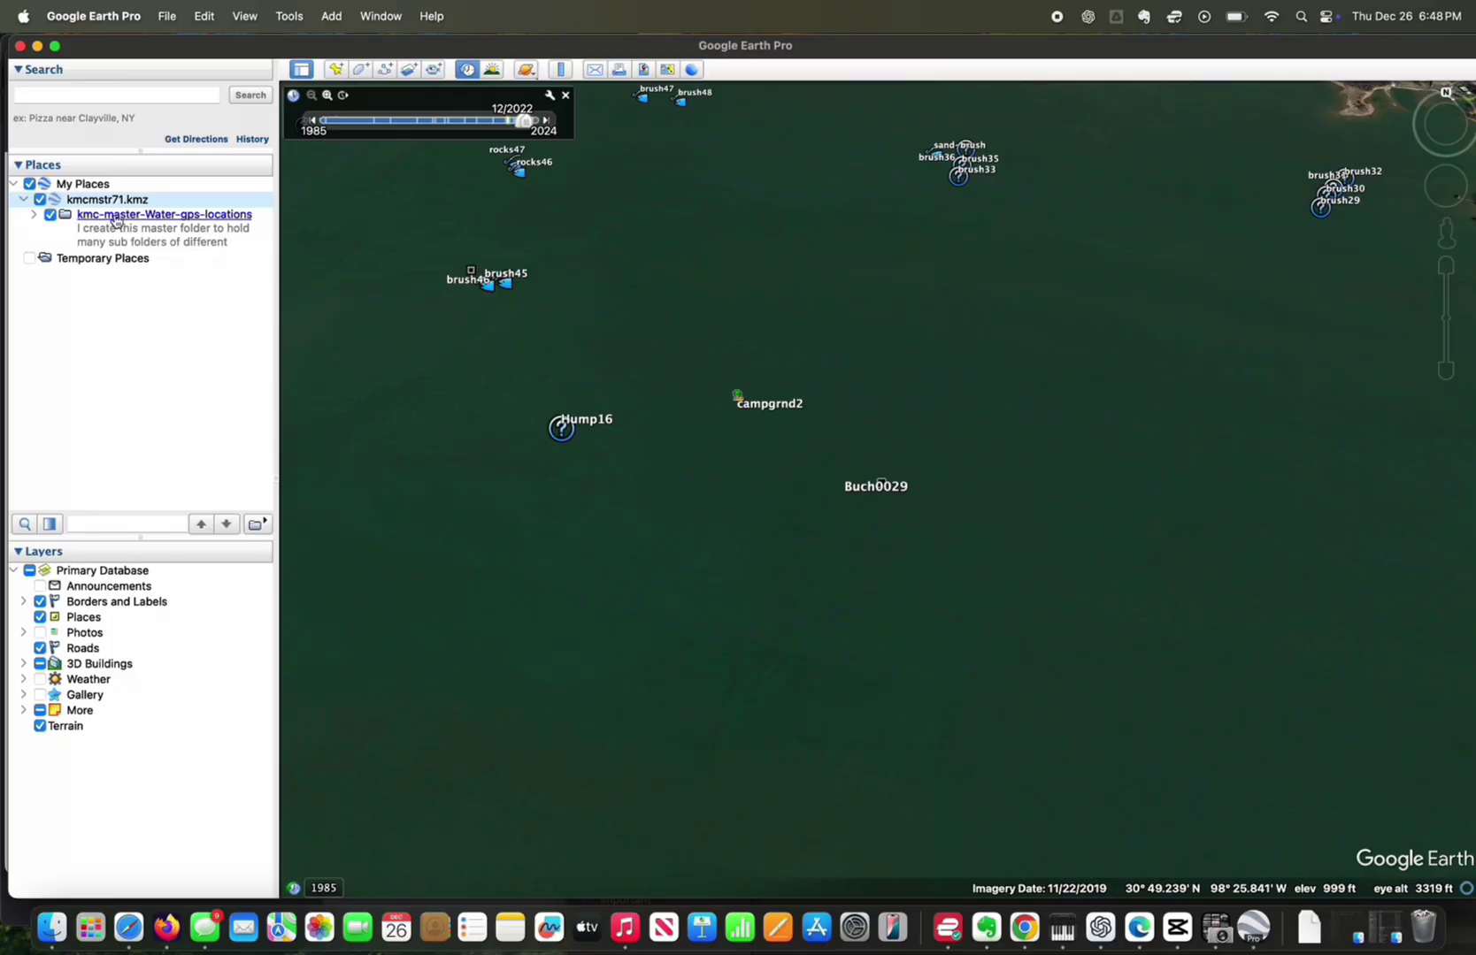
Rename the kmcmstr71.kmz master file in My Places as kmcmstr122524.kmz.
left_click(34, 215)
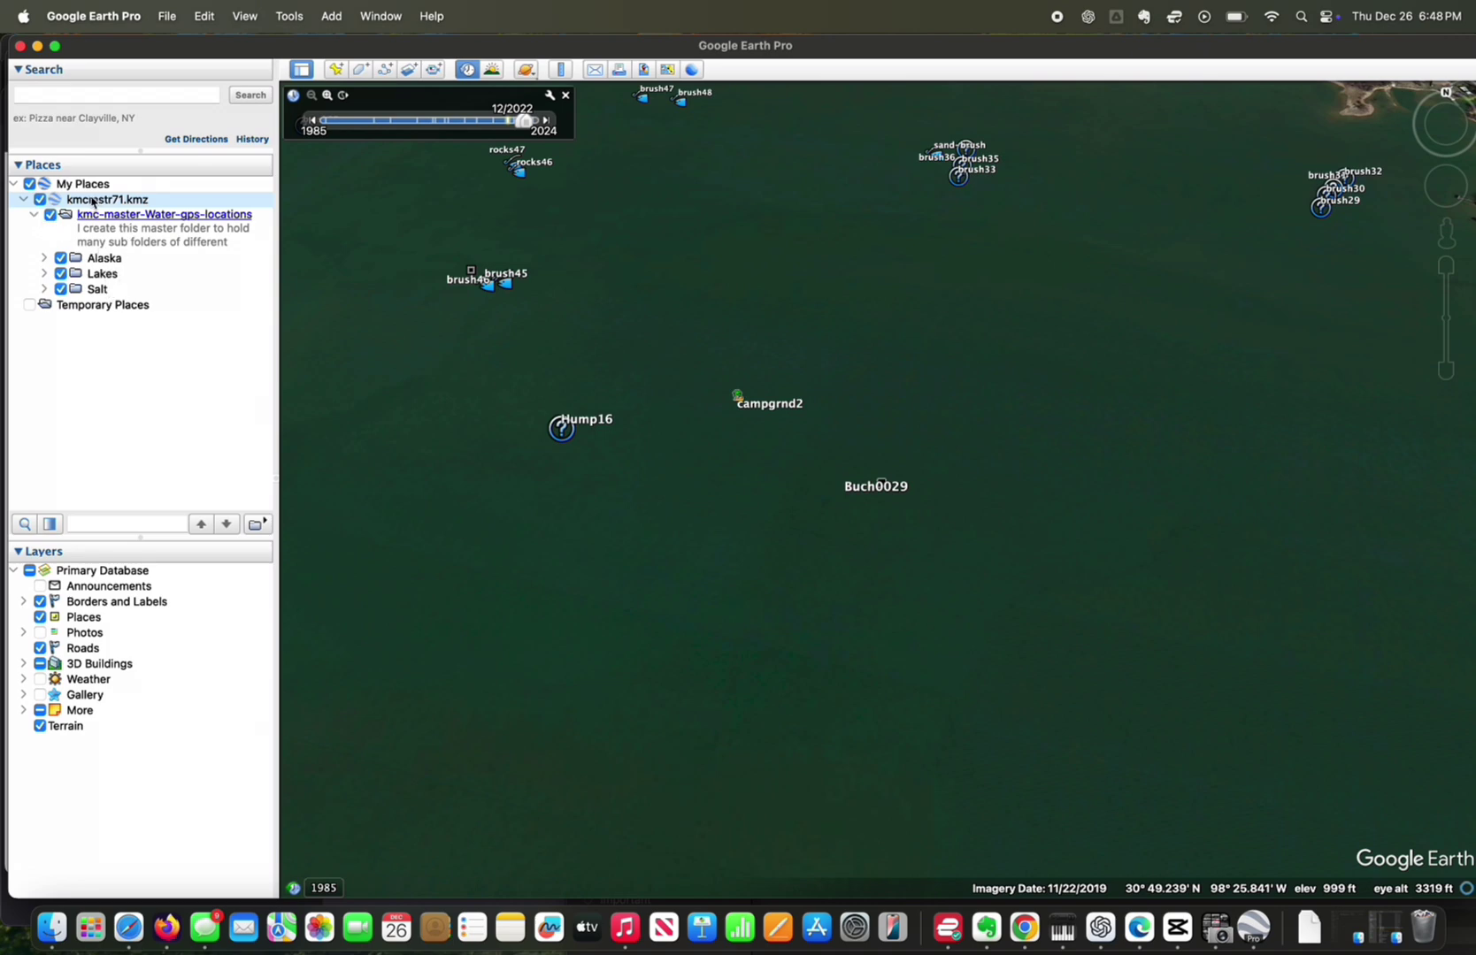
right_click(90, 202)
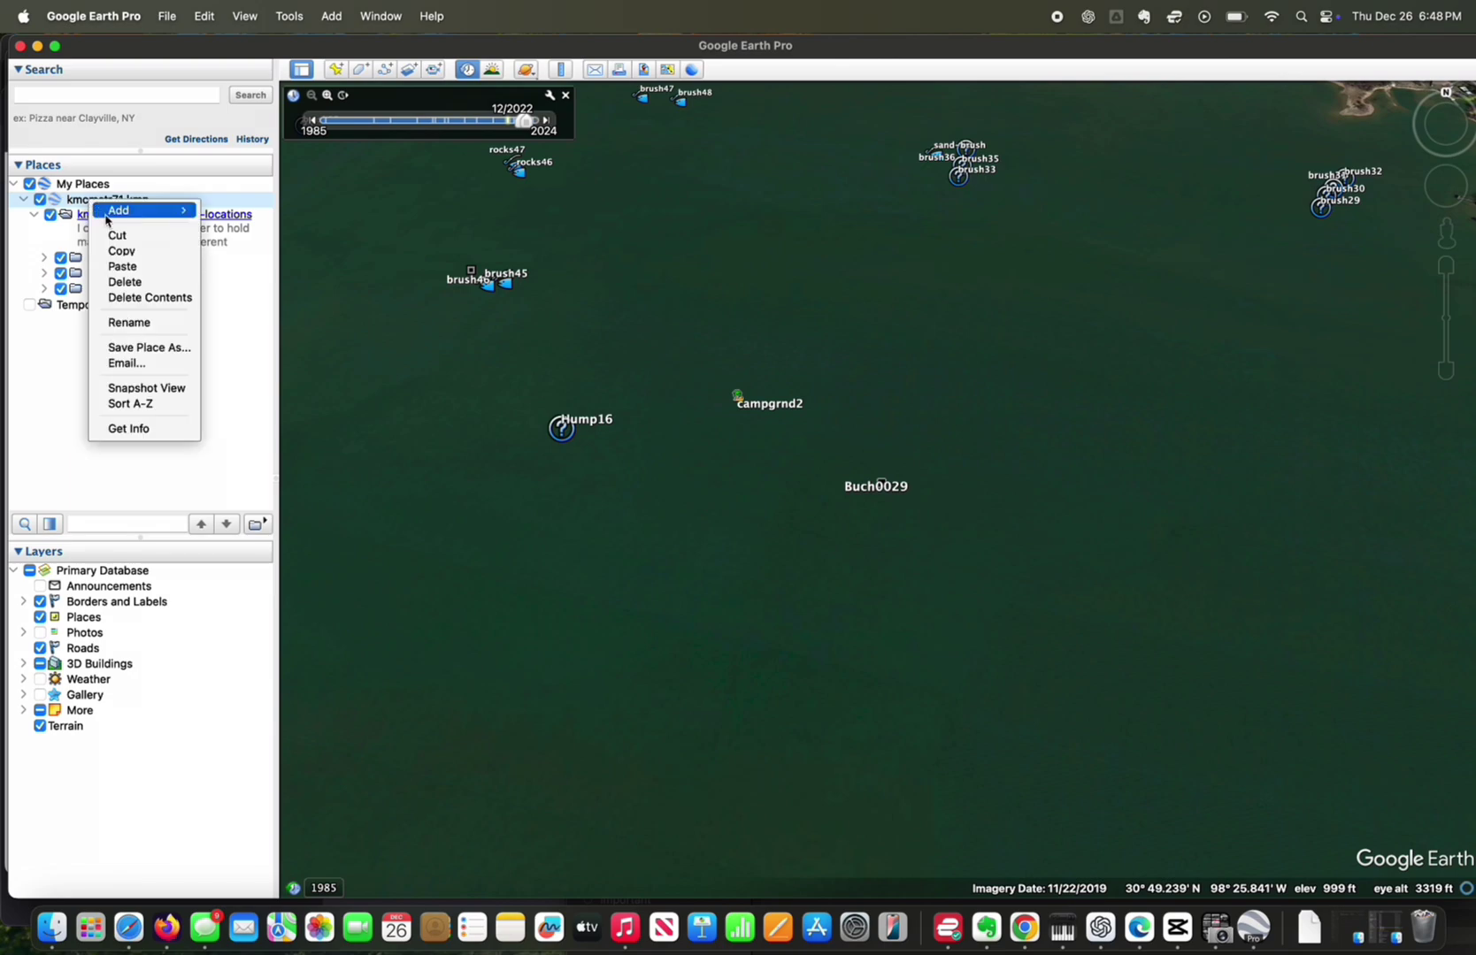
left_click(137, 322)
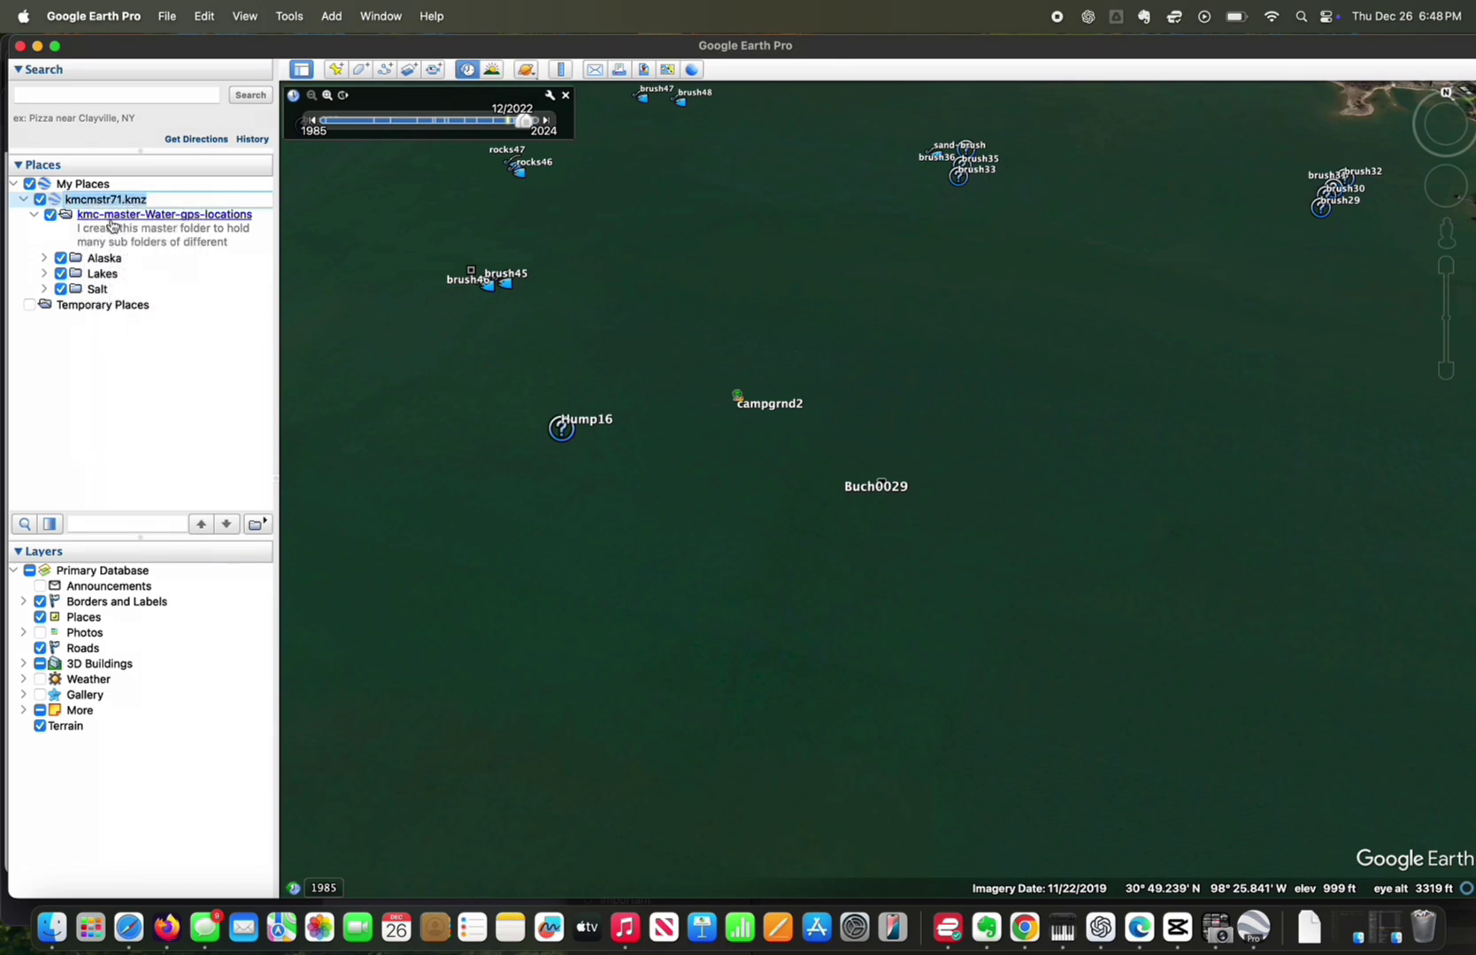
type("kmcmstr122524")
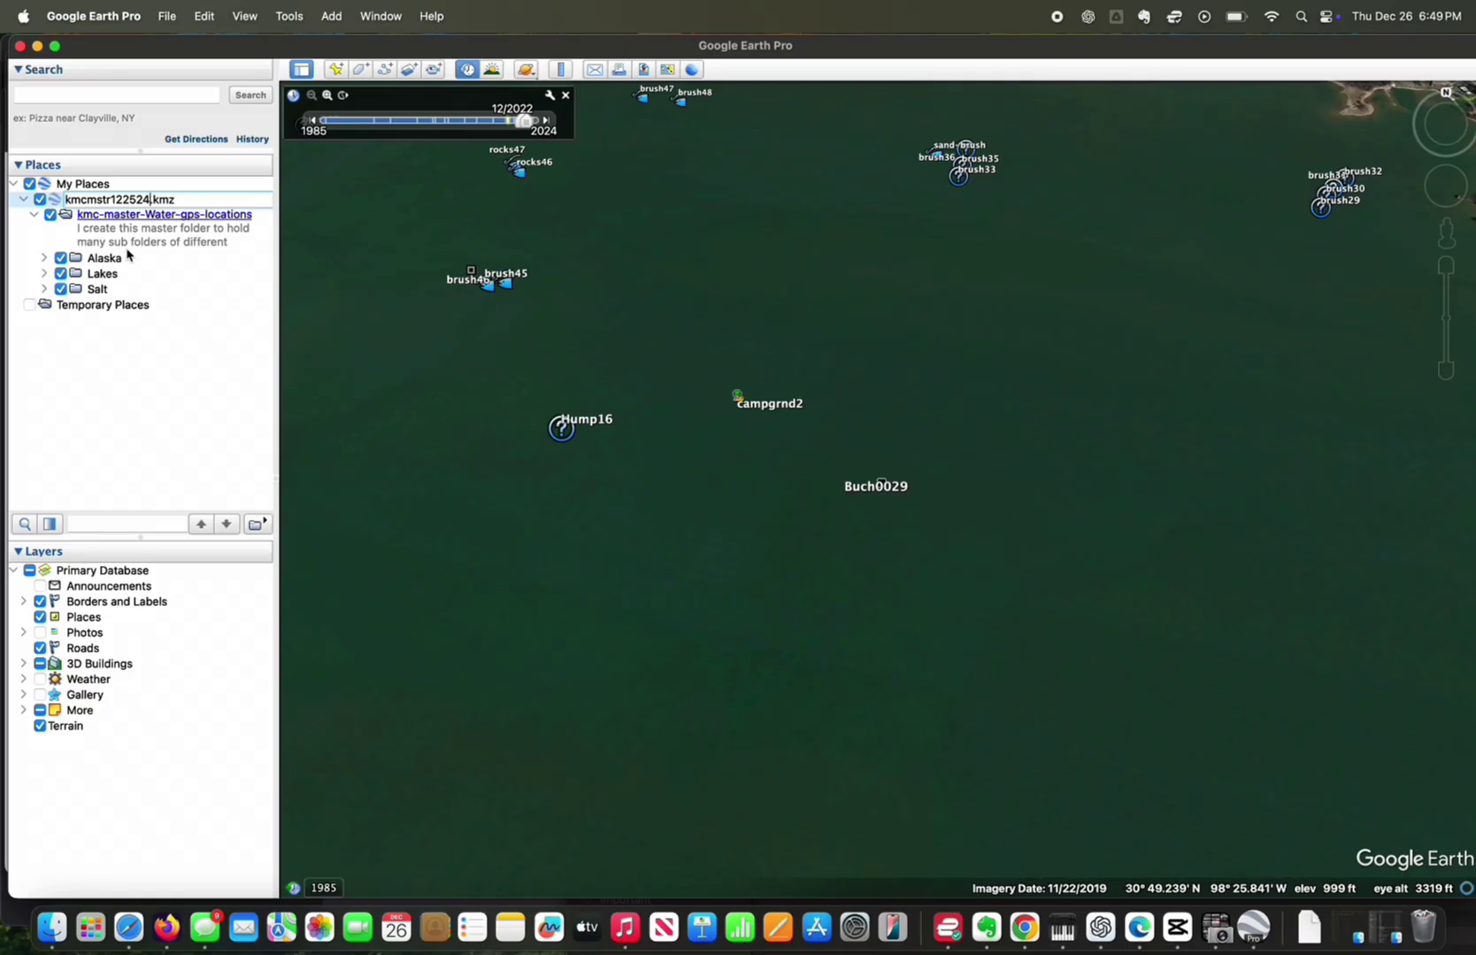
Save the renamed master file as kmcmstr122524 in Kmz format in the 2024.12 folder.
right_click(110, 205)
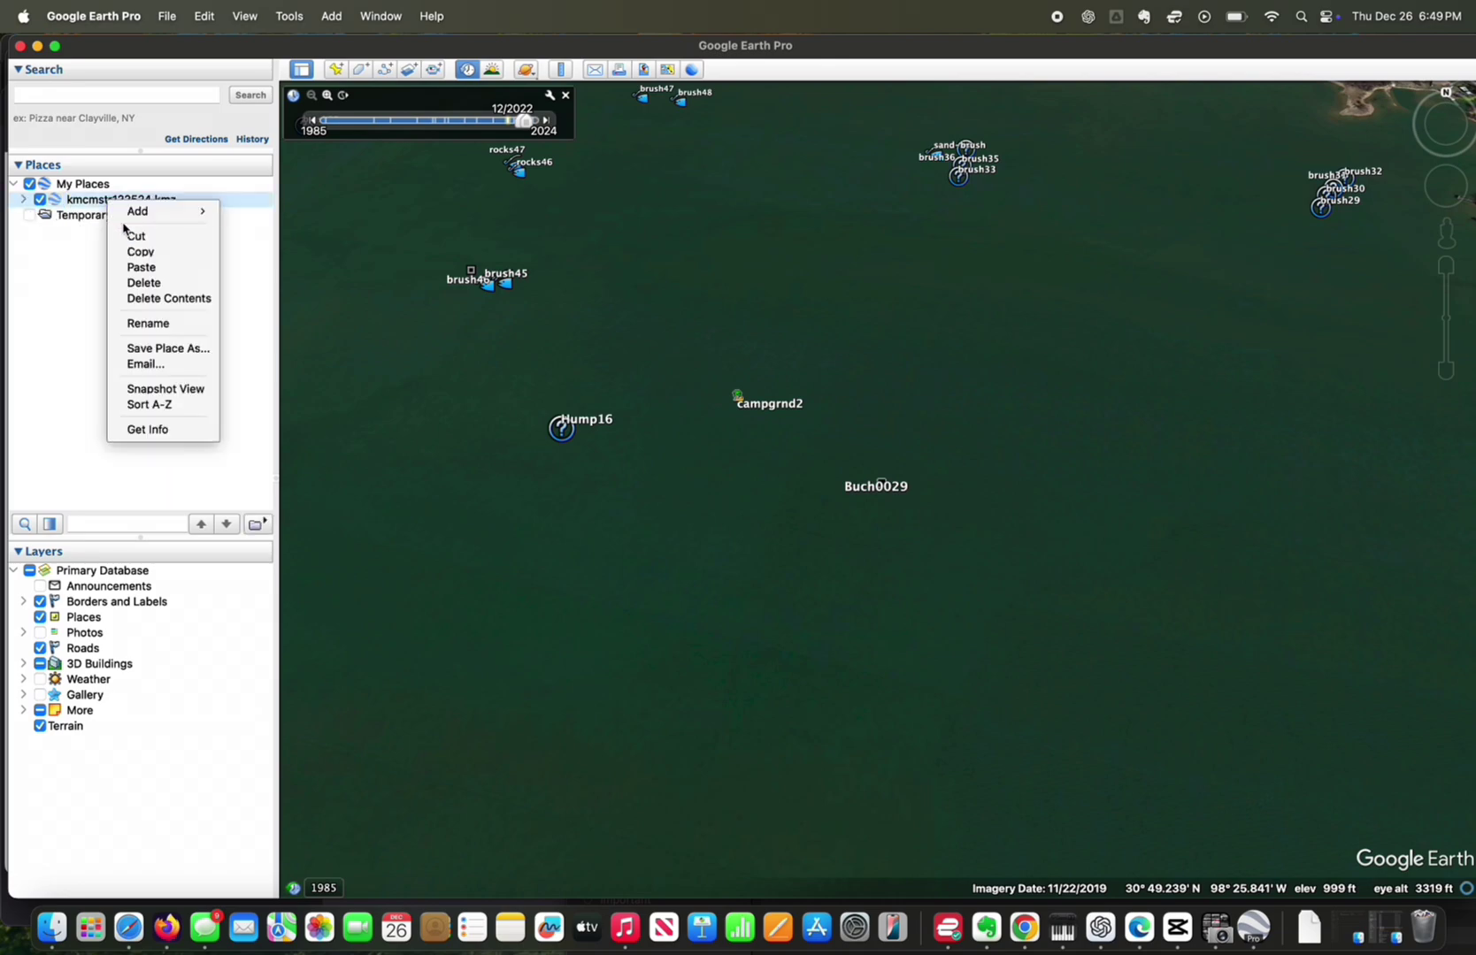
left_click(168, 347)
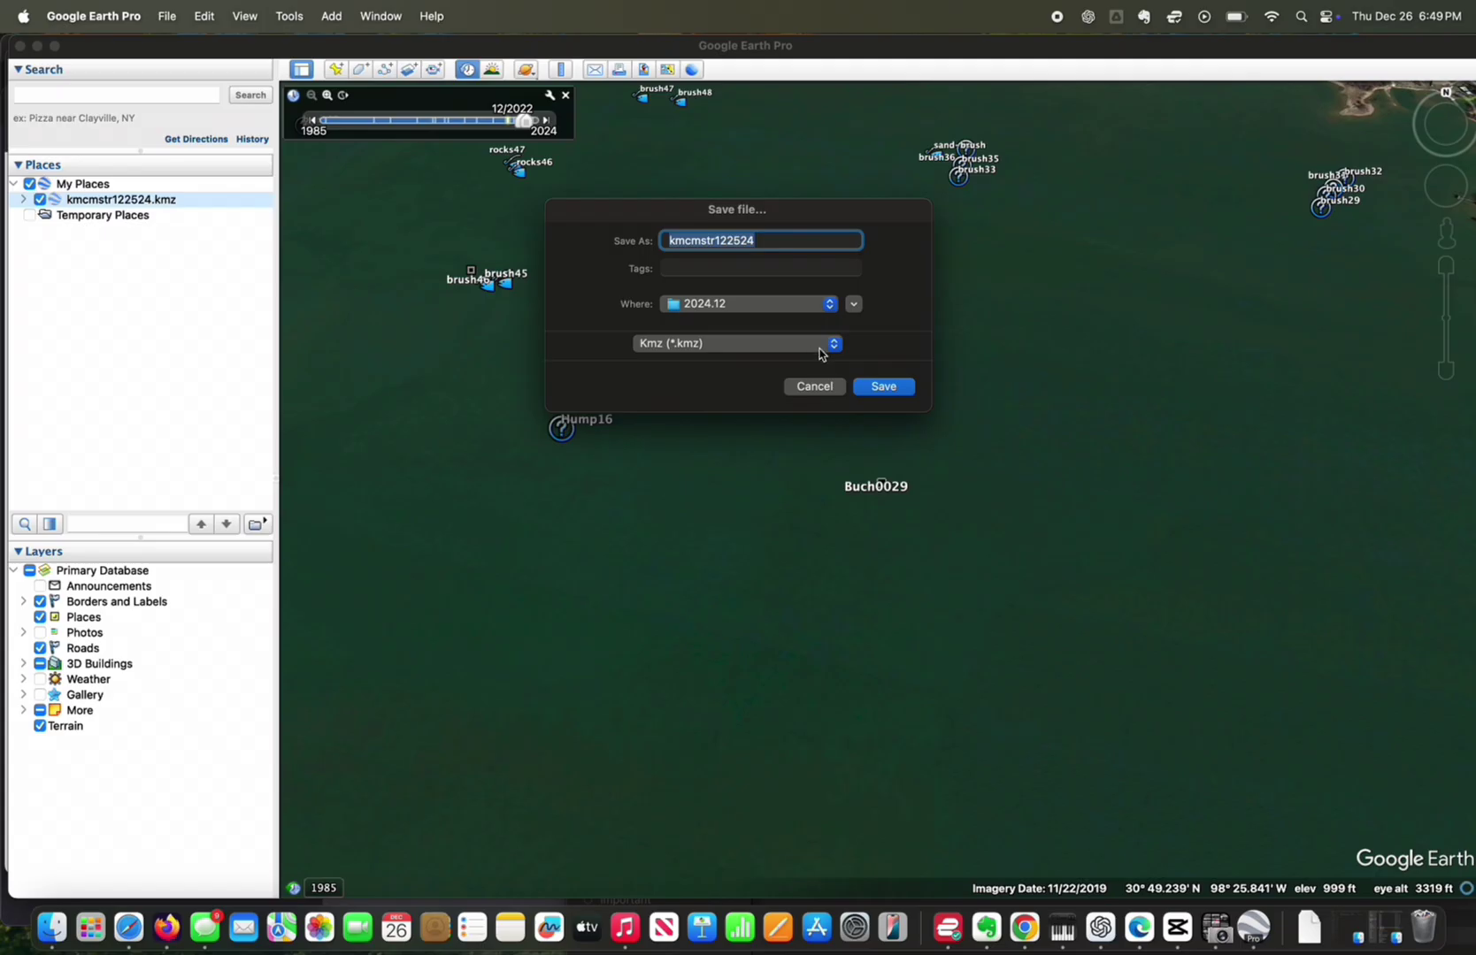
left_click(883, 387)
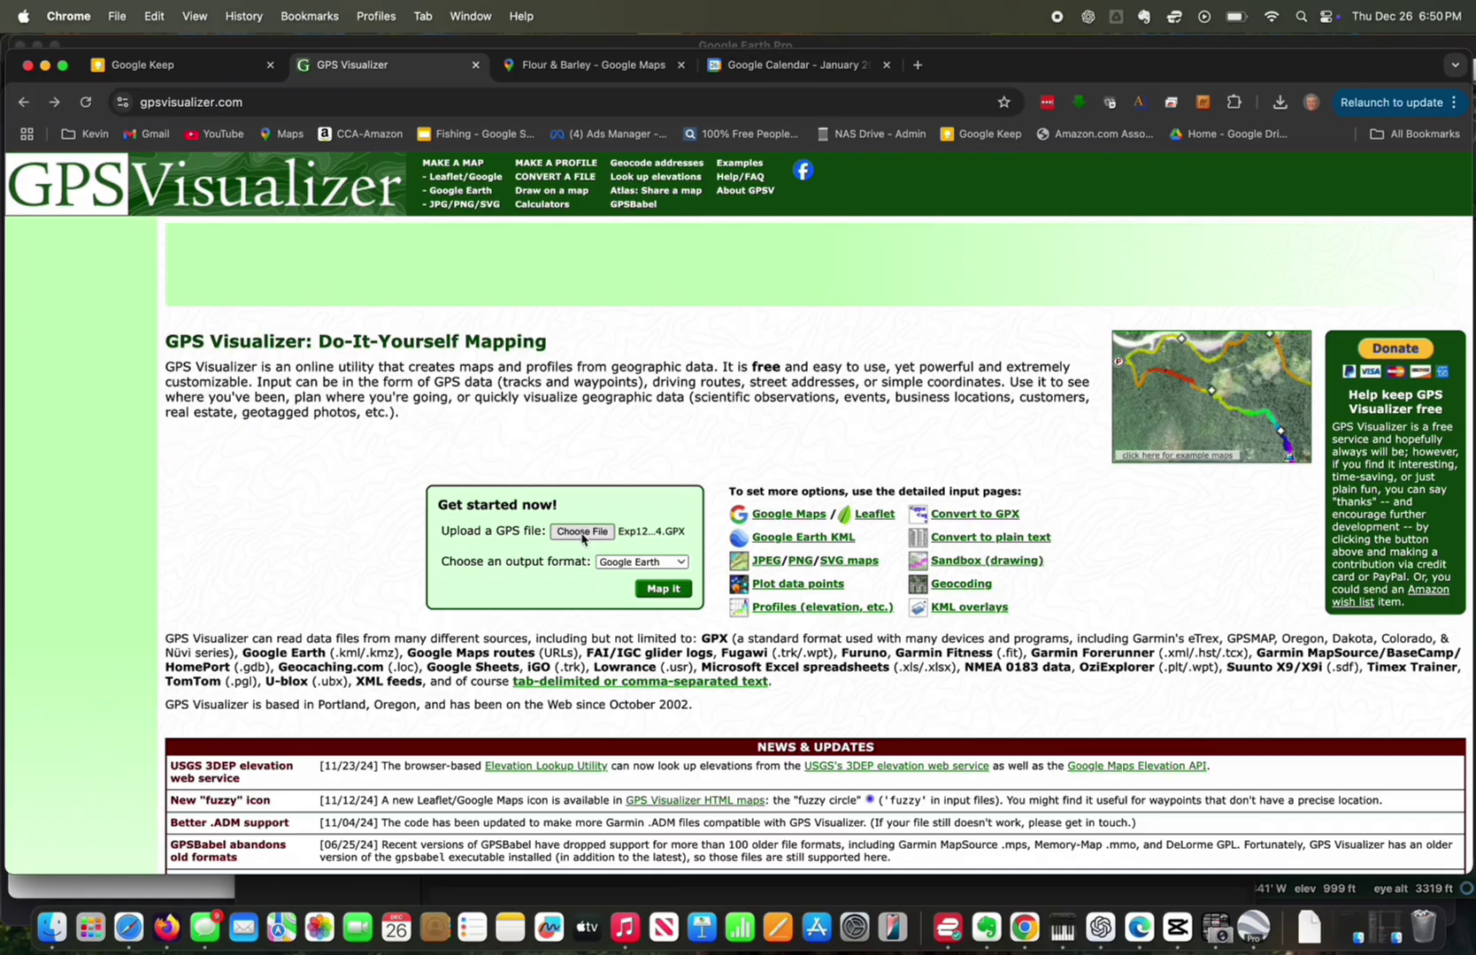
Switch to GPS Visualizer in Chrome and convert kmcmstr122524.kmz from the 2024.12 folder to a GPX file.
left_click(582, 533)
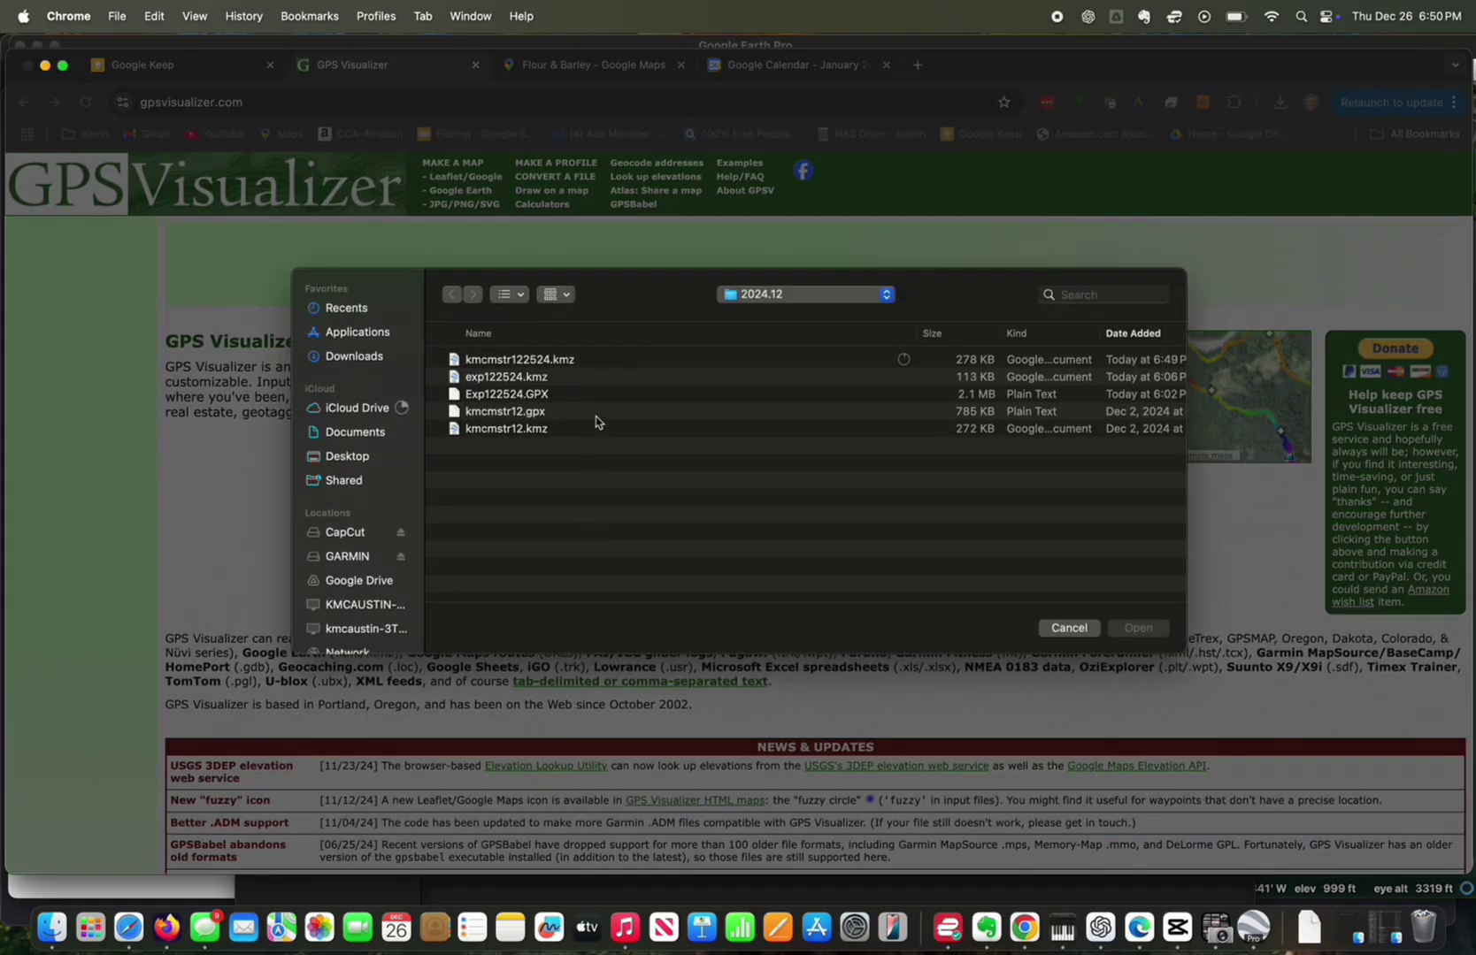
left_click(530, 363)
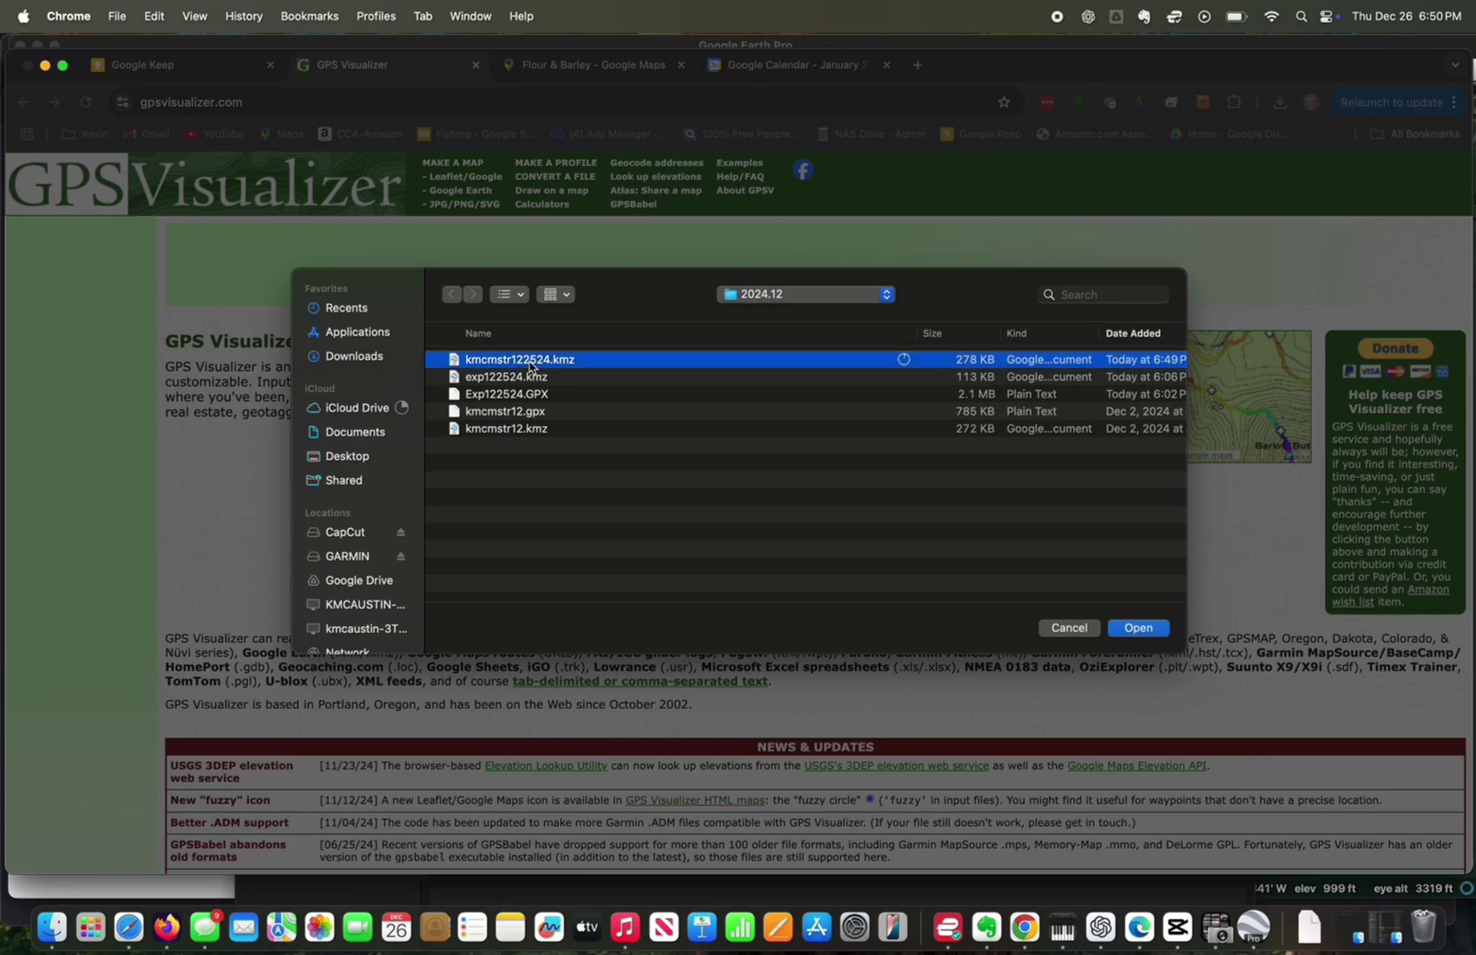
left_click(1138, 628)
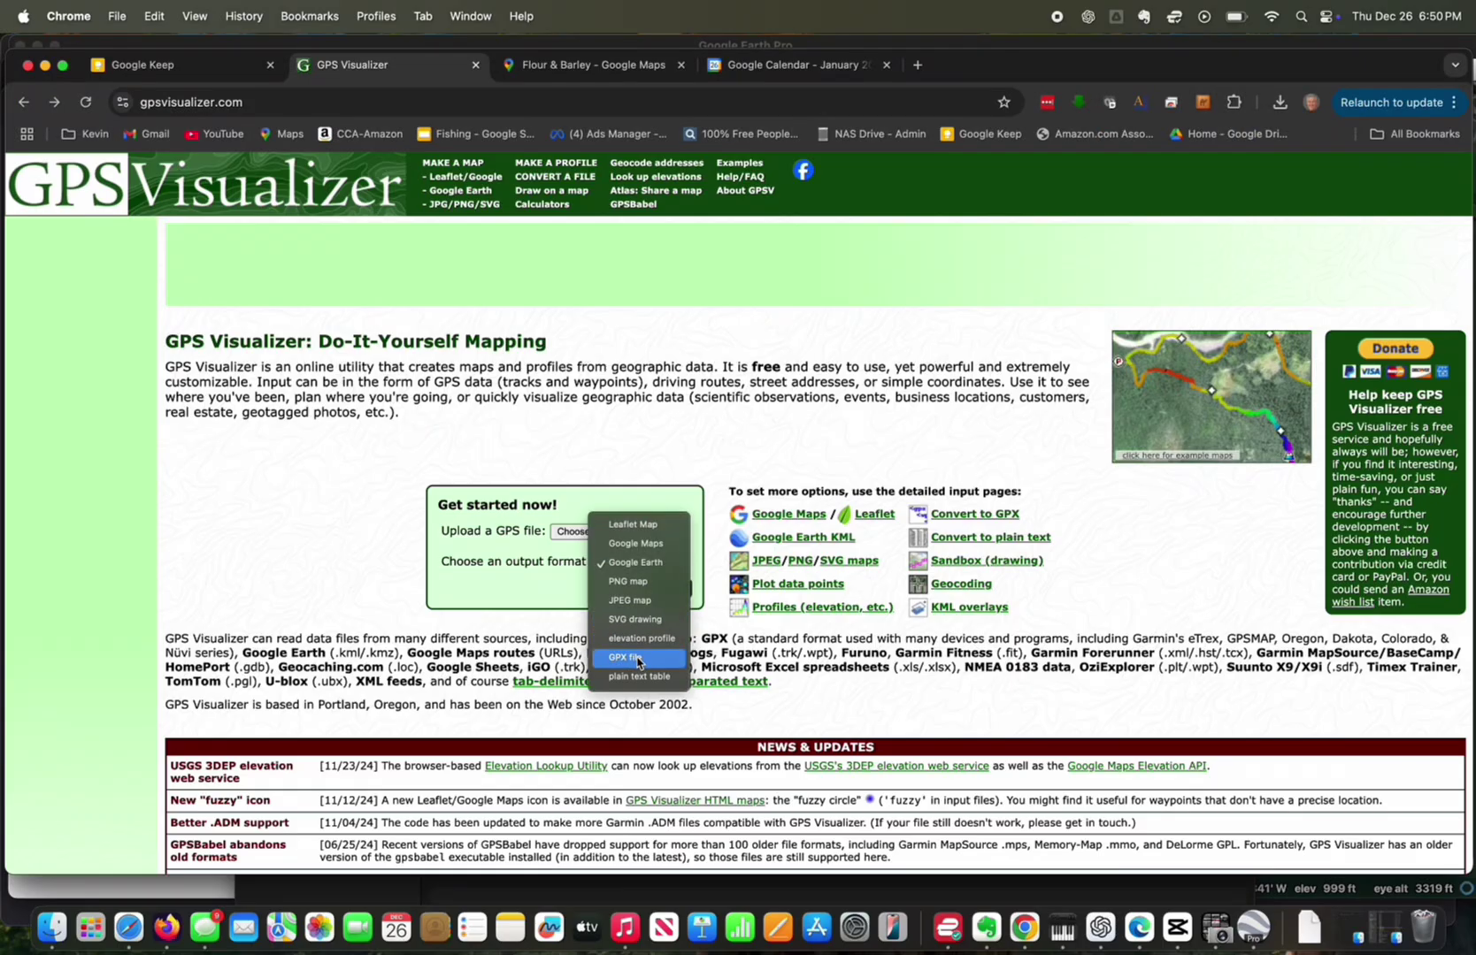
left_click(638, 659)
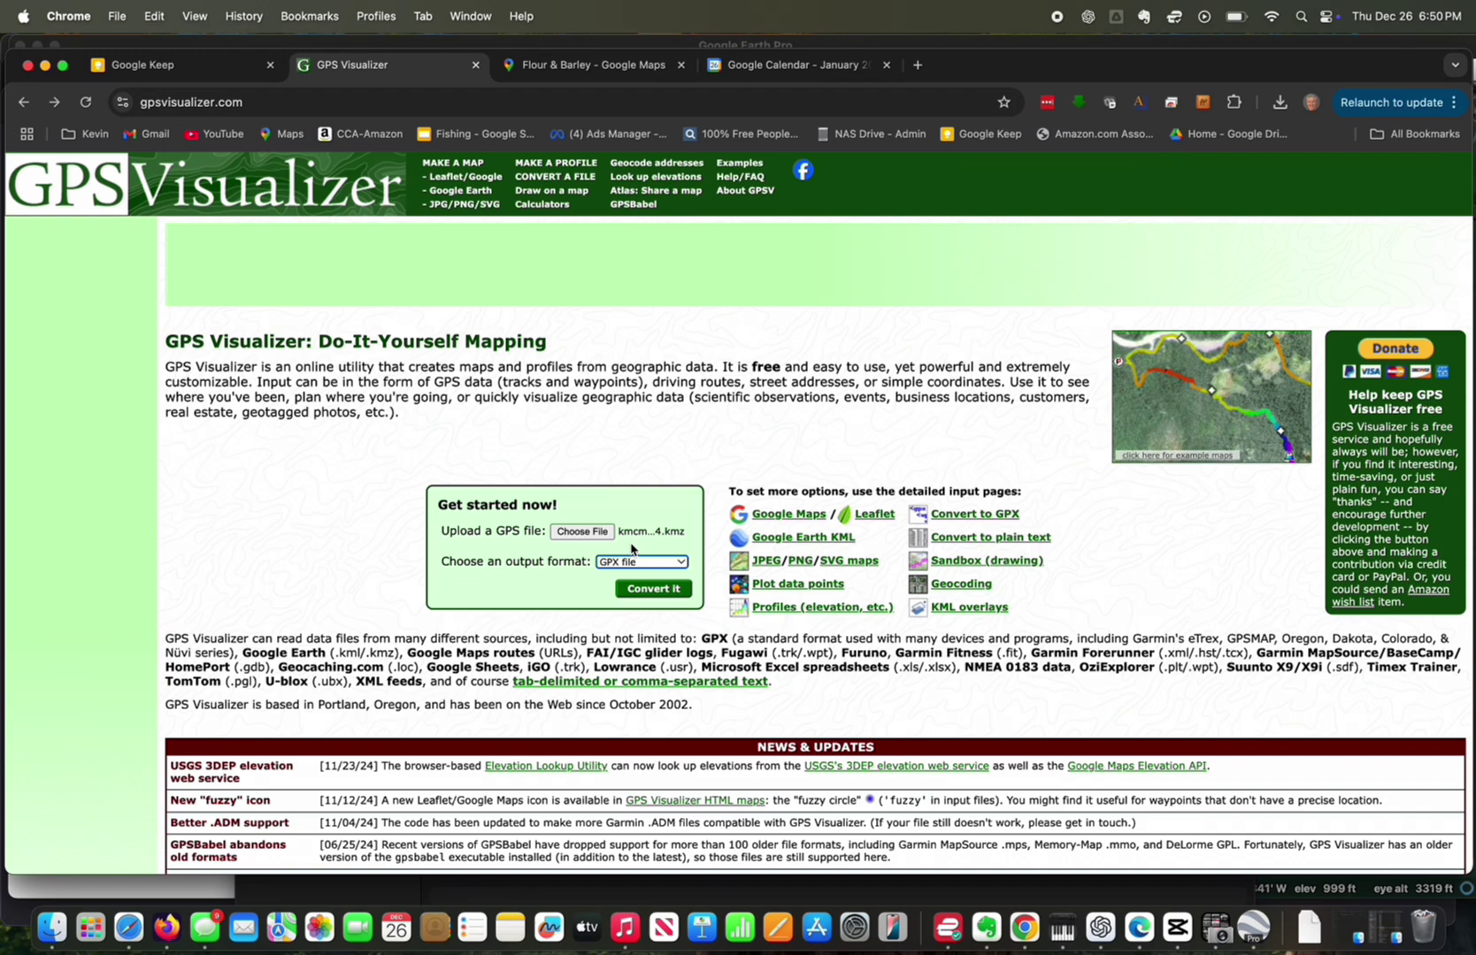
left_click(664, 590)
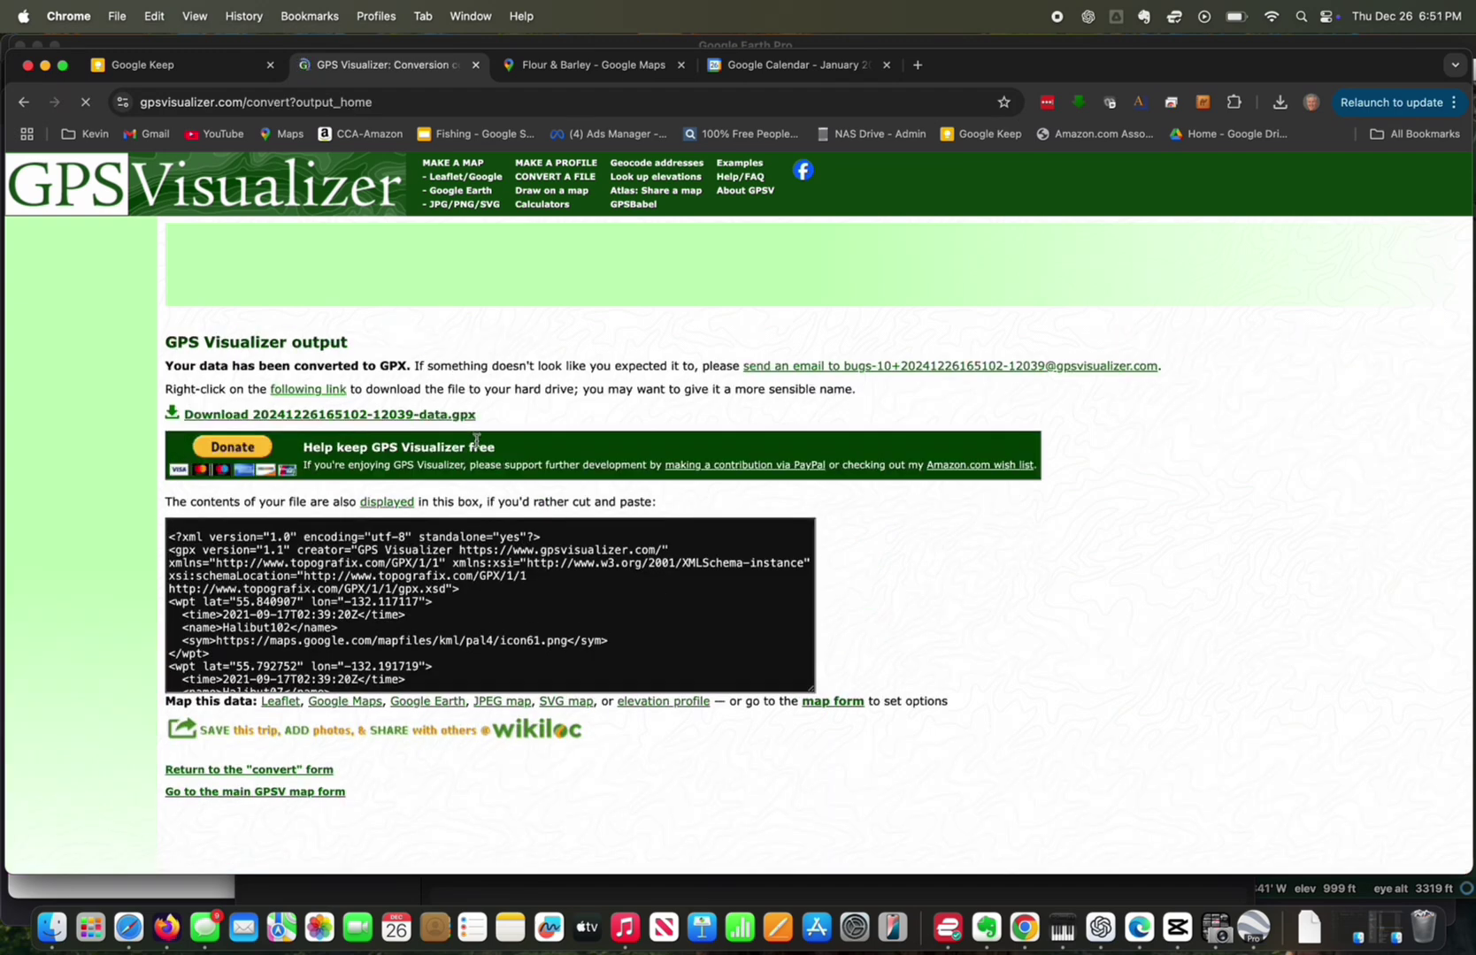
Download the converted GPX data as kmcmstr122524.gpx into the 2024.12 folder.
right_click(432, 412)
left_click(480, 493)
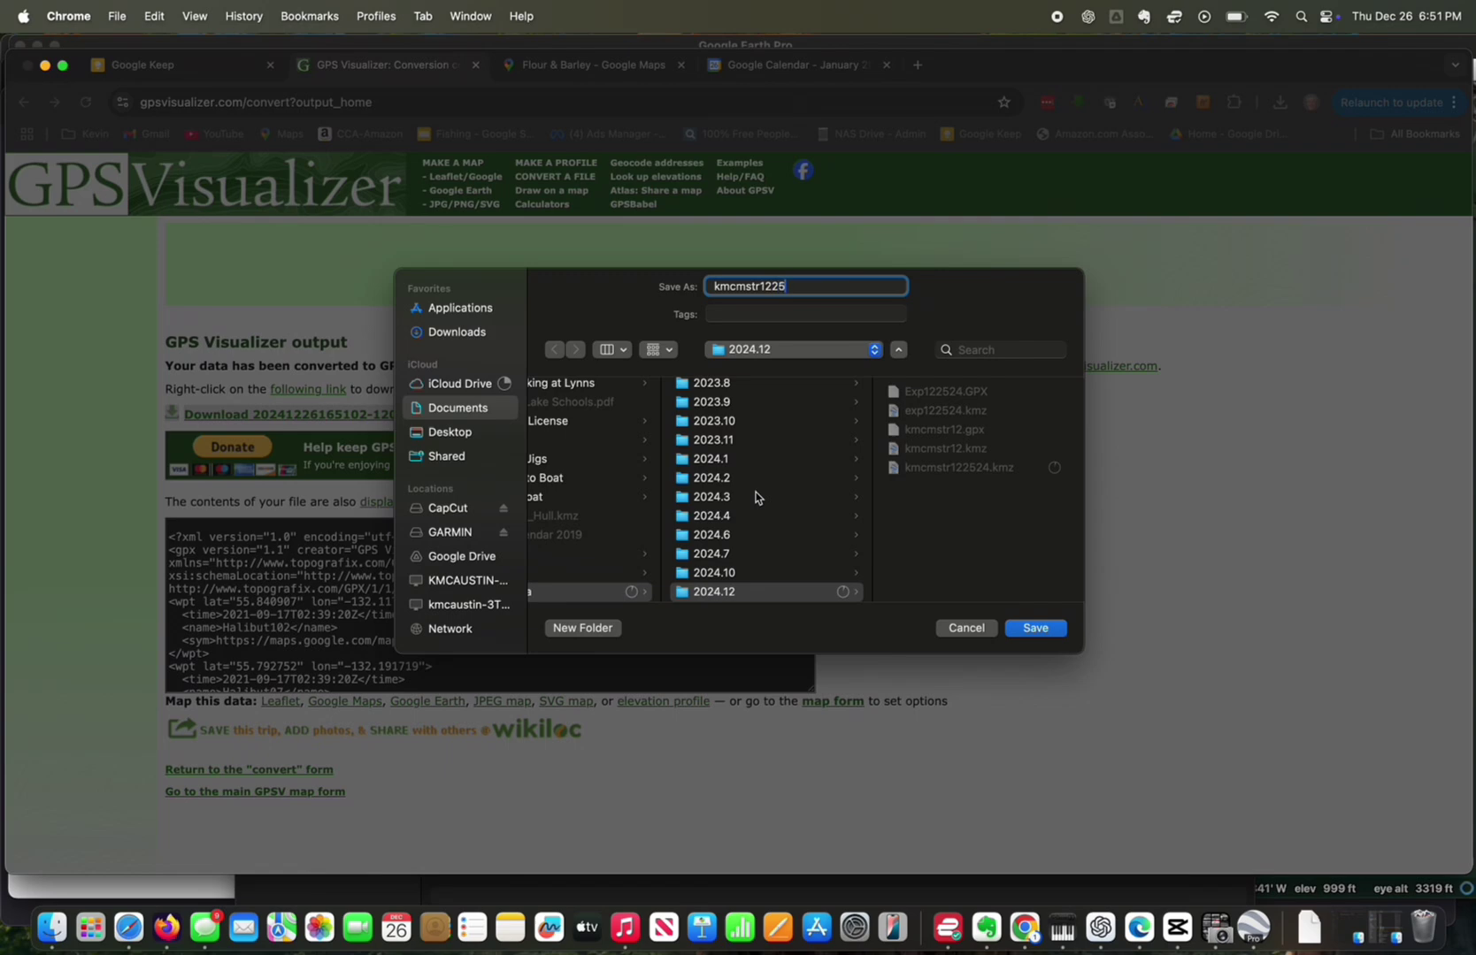
left_click(1030, 628)
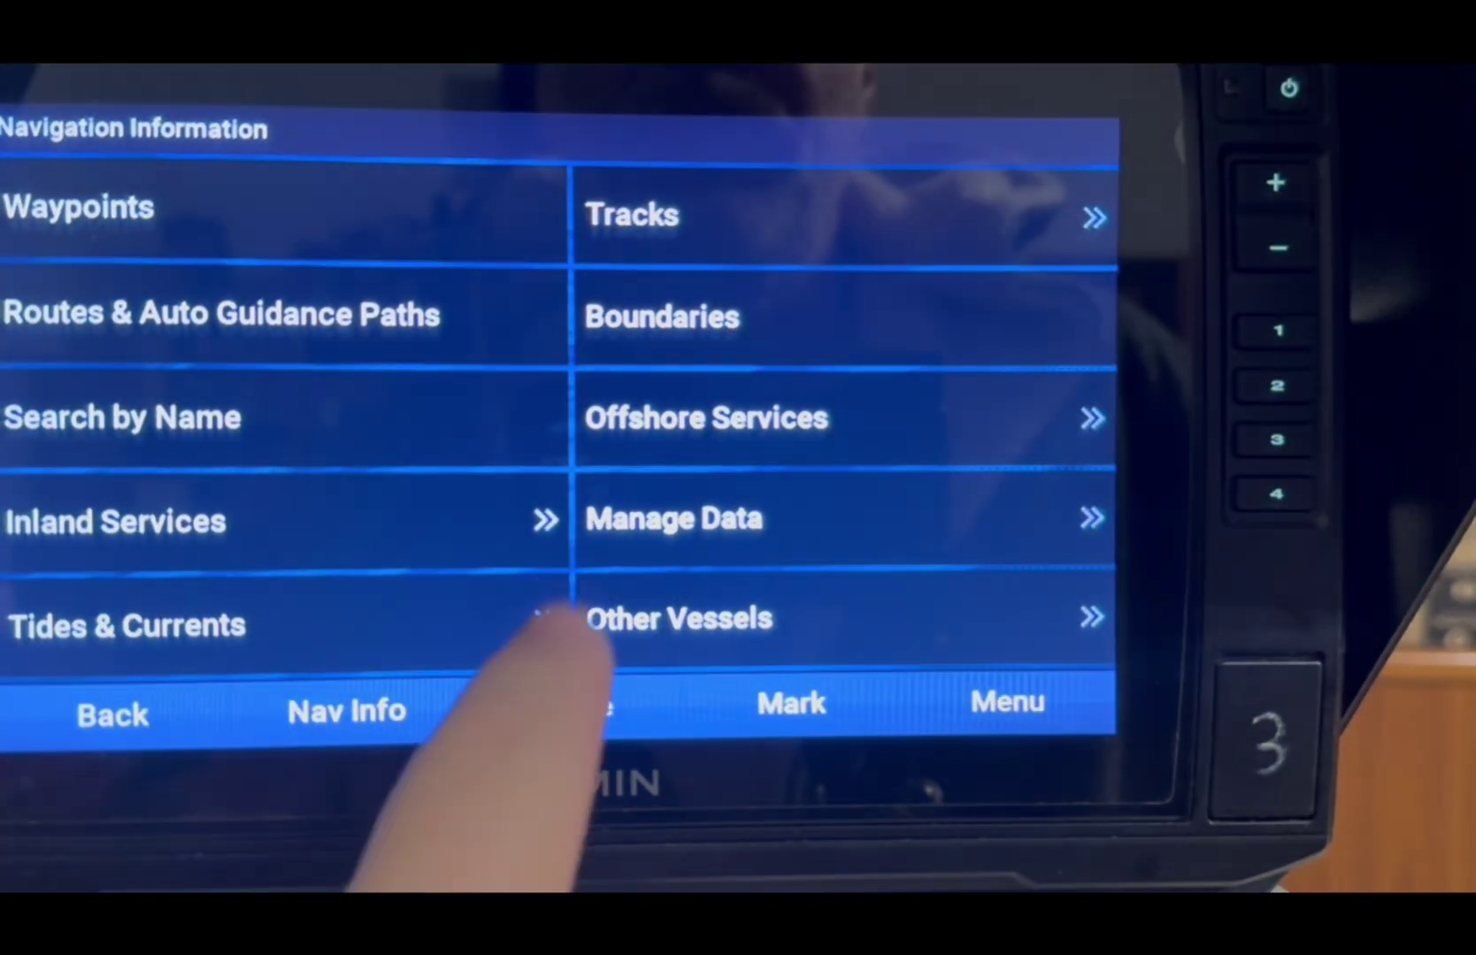
left_click(673, 518)
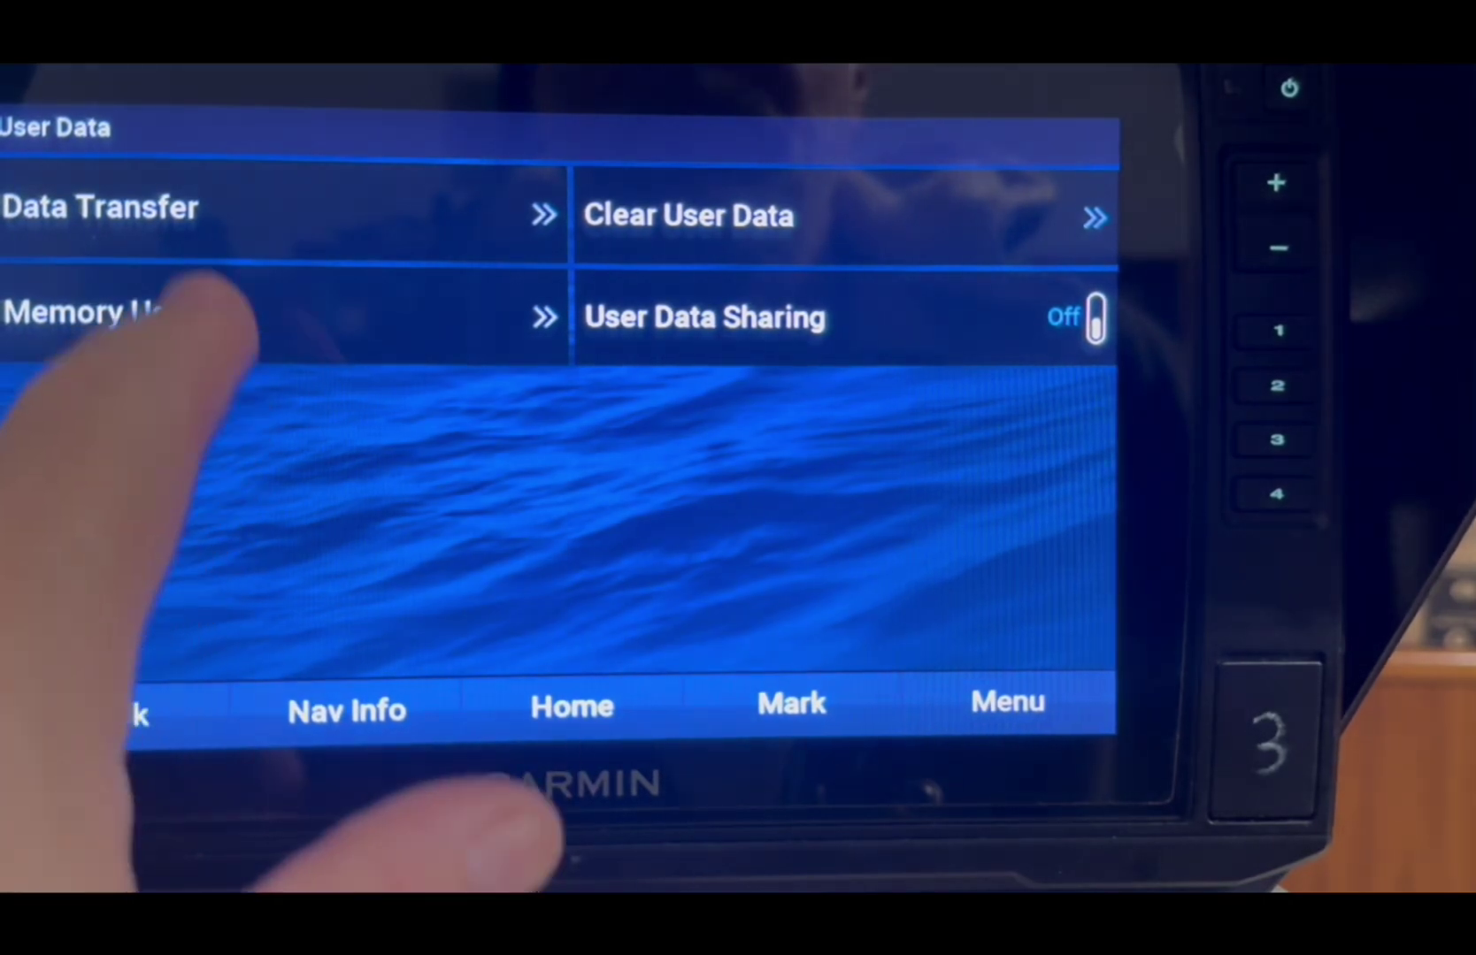
left_click(133, 210)
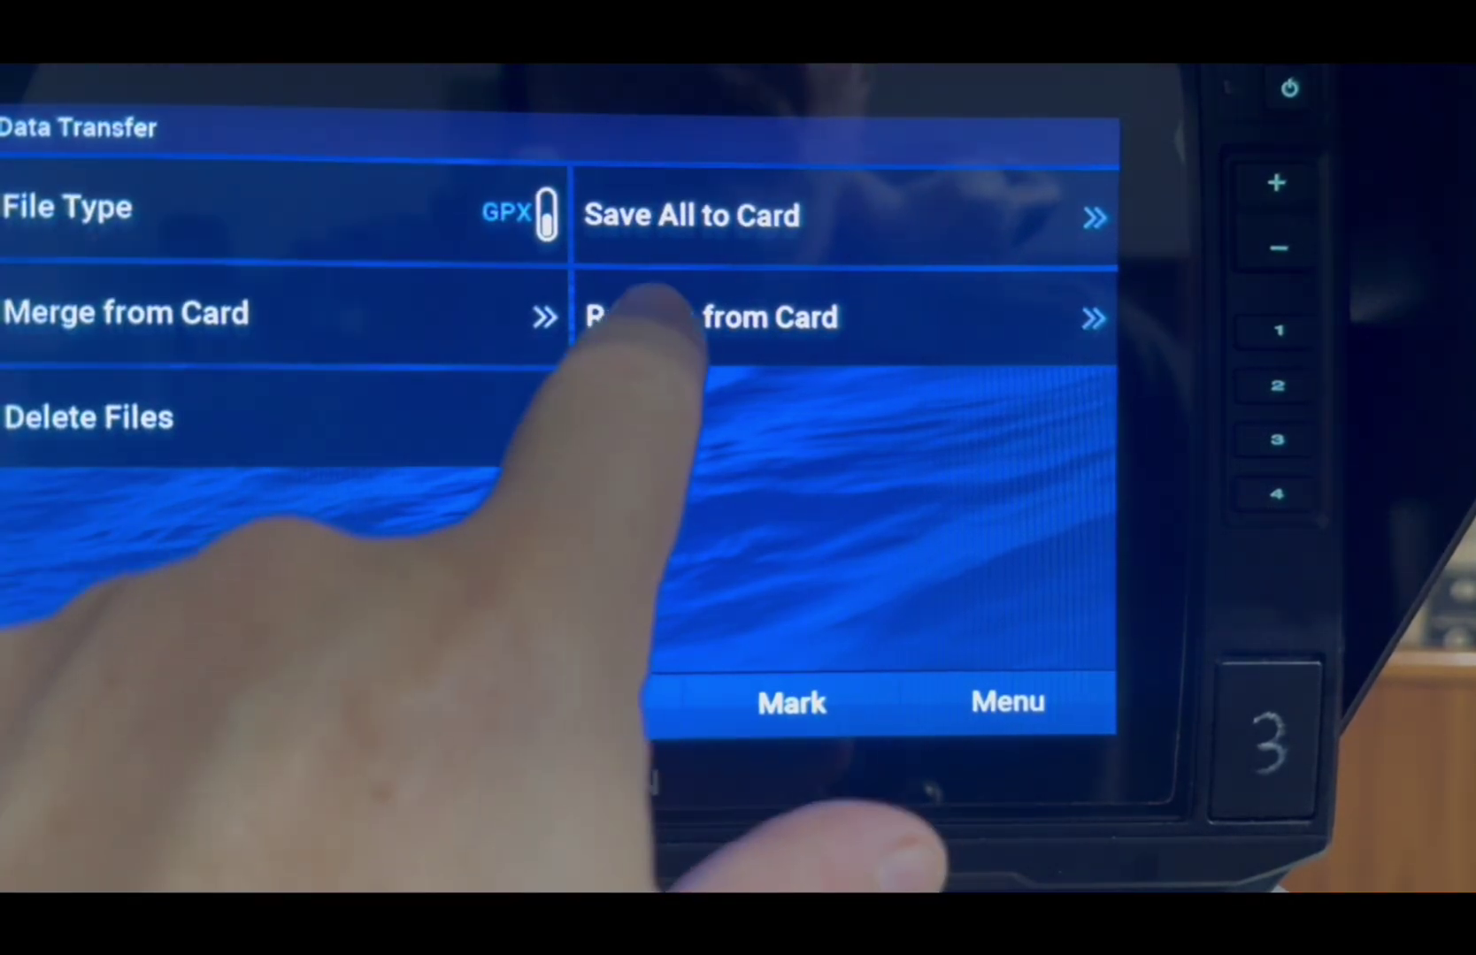
left_click(659, 317)
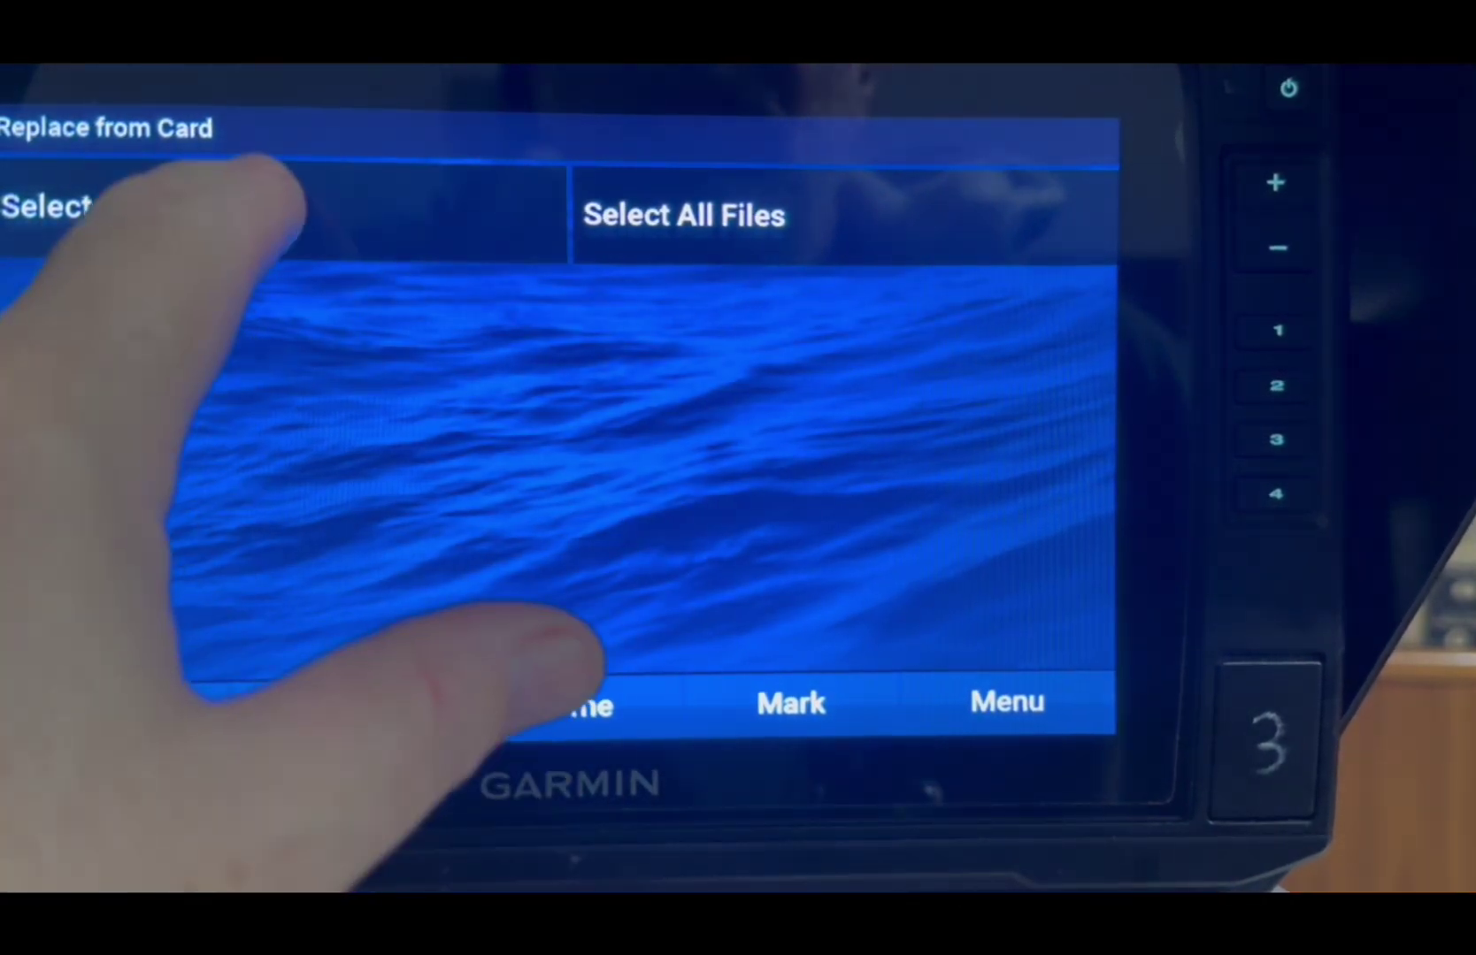
left_click(256, 208)
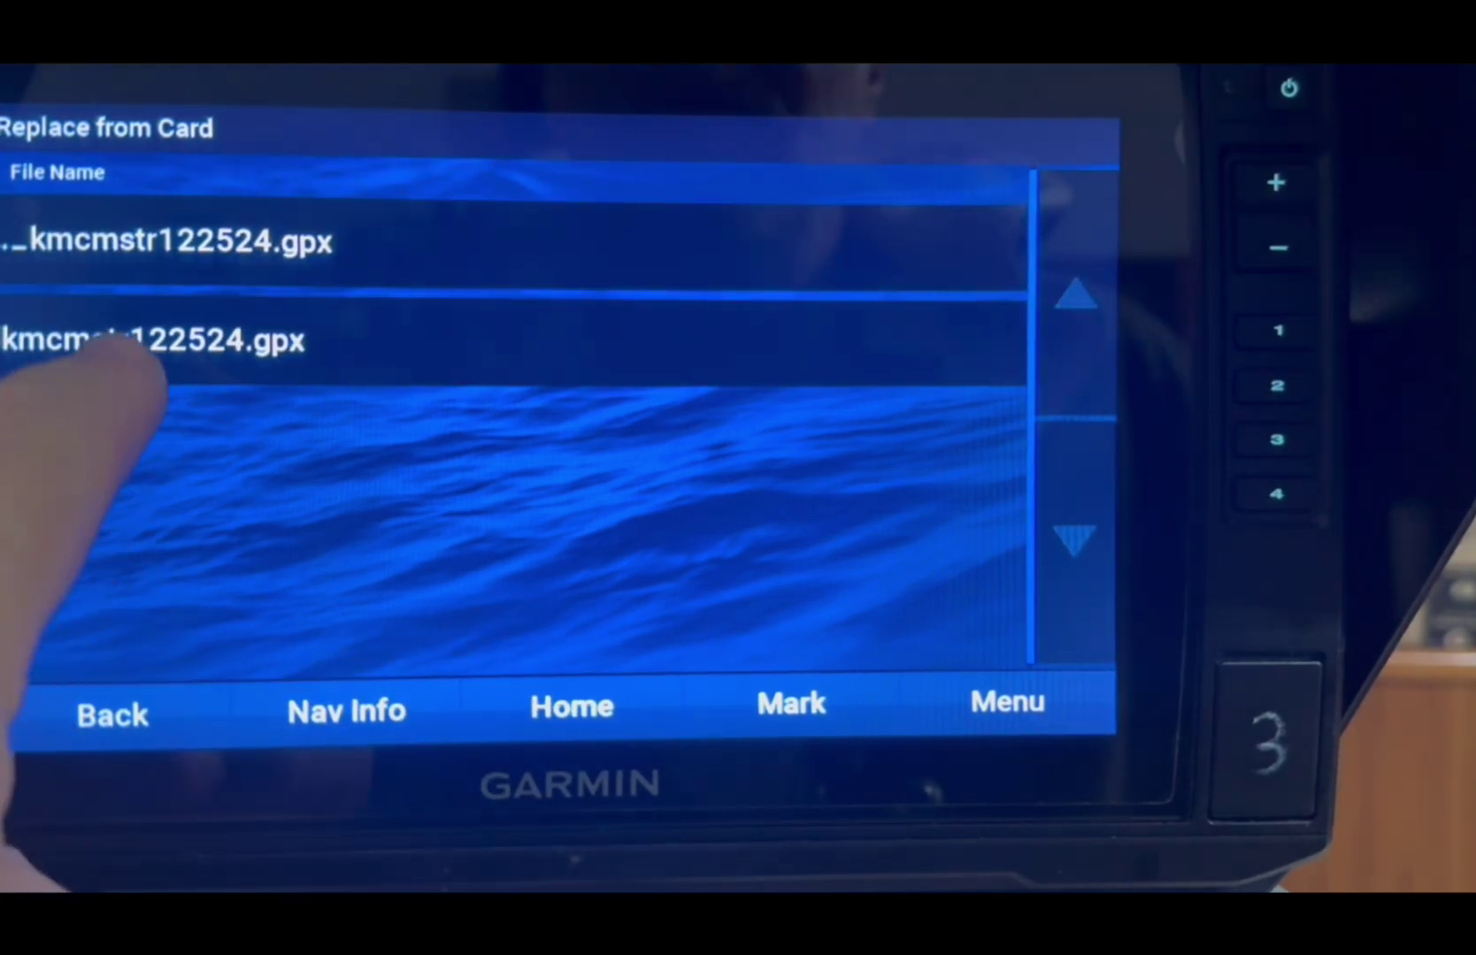
left_click(172, 332)
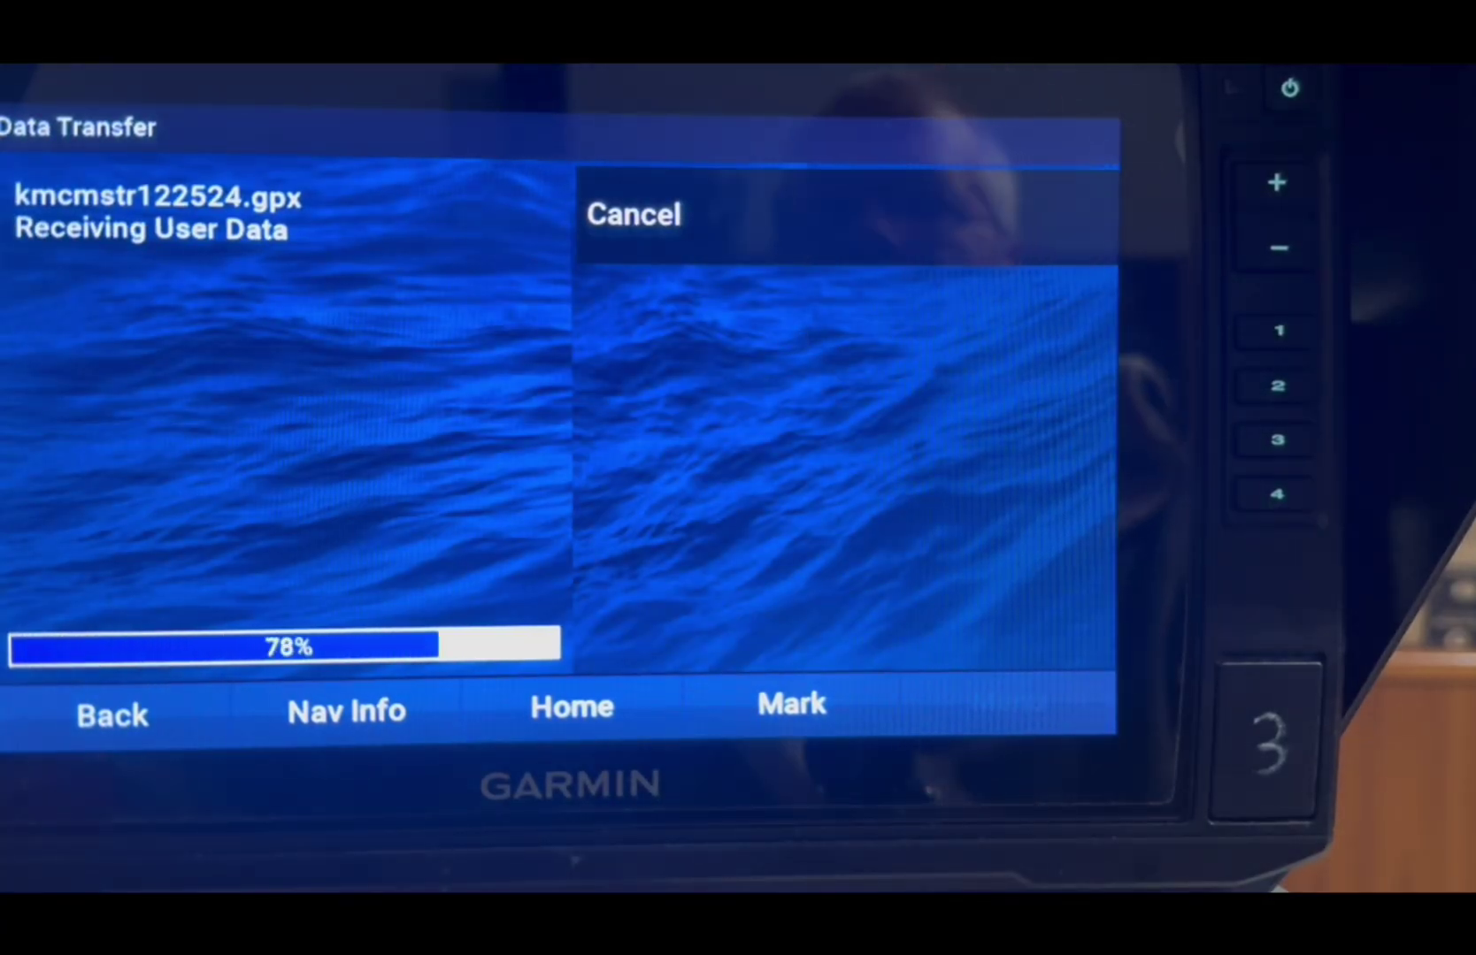
left_click(113, 715)
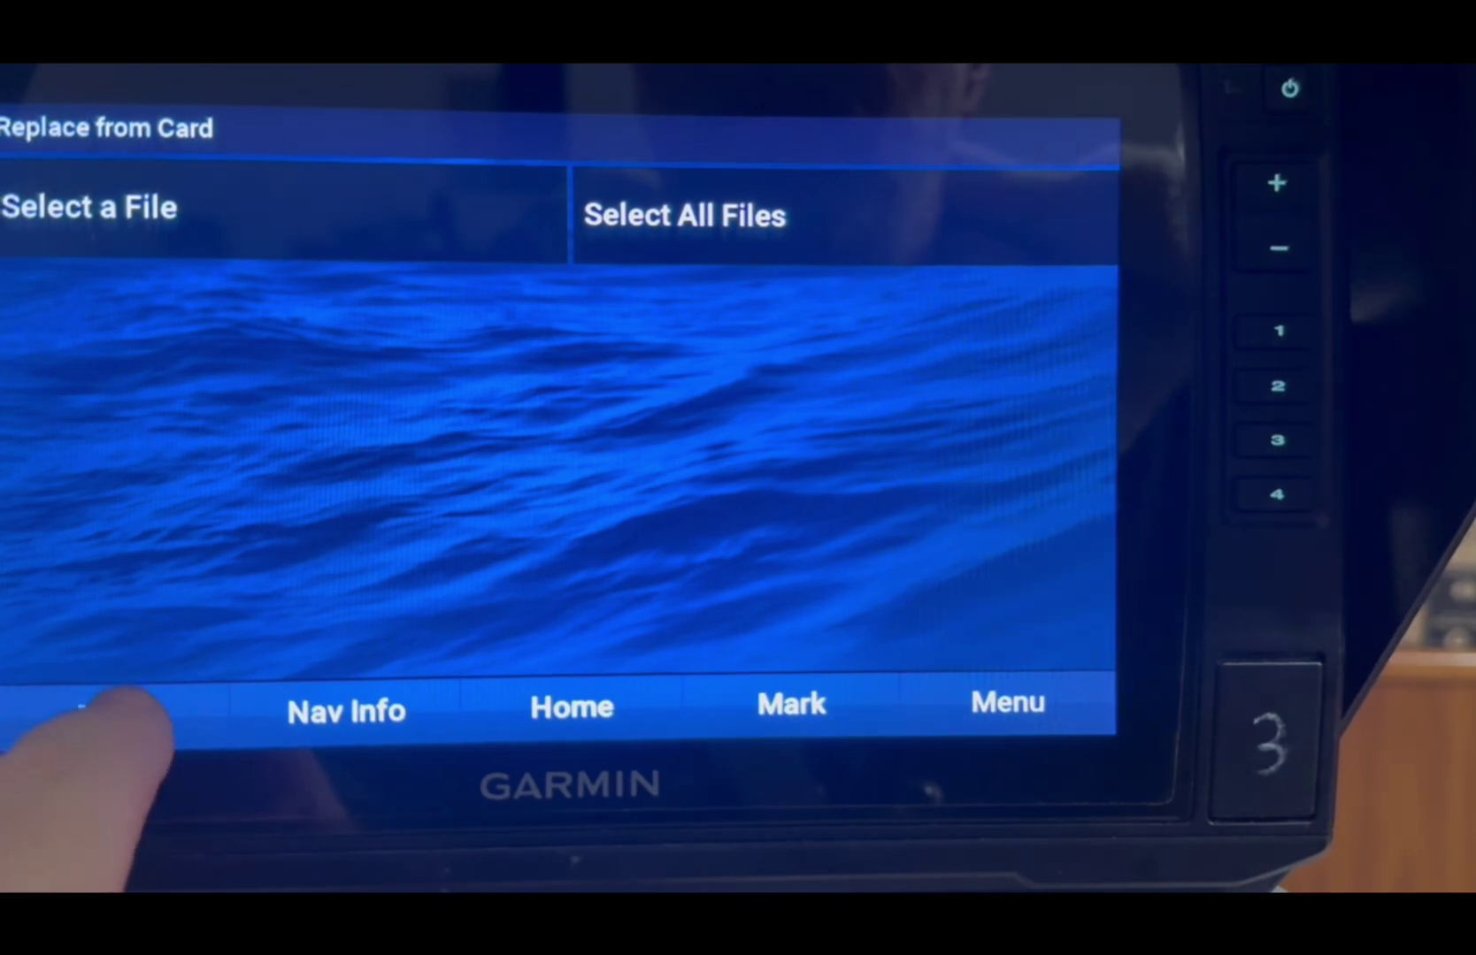
left_click(113, 715)
left_click(112, 715)
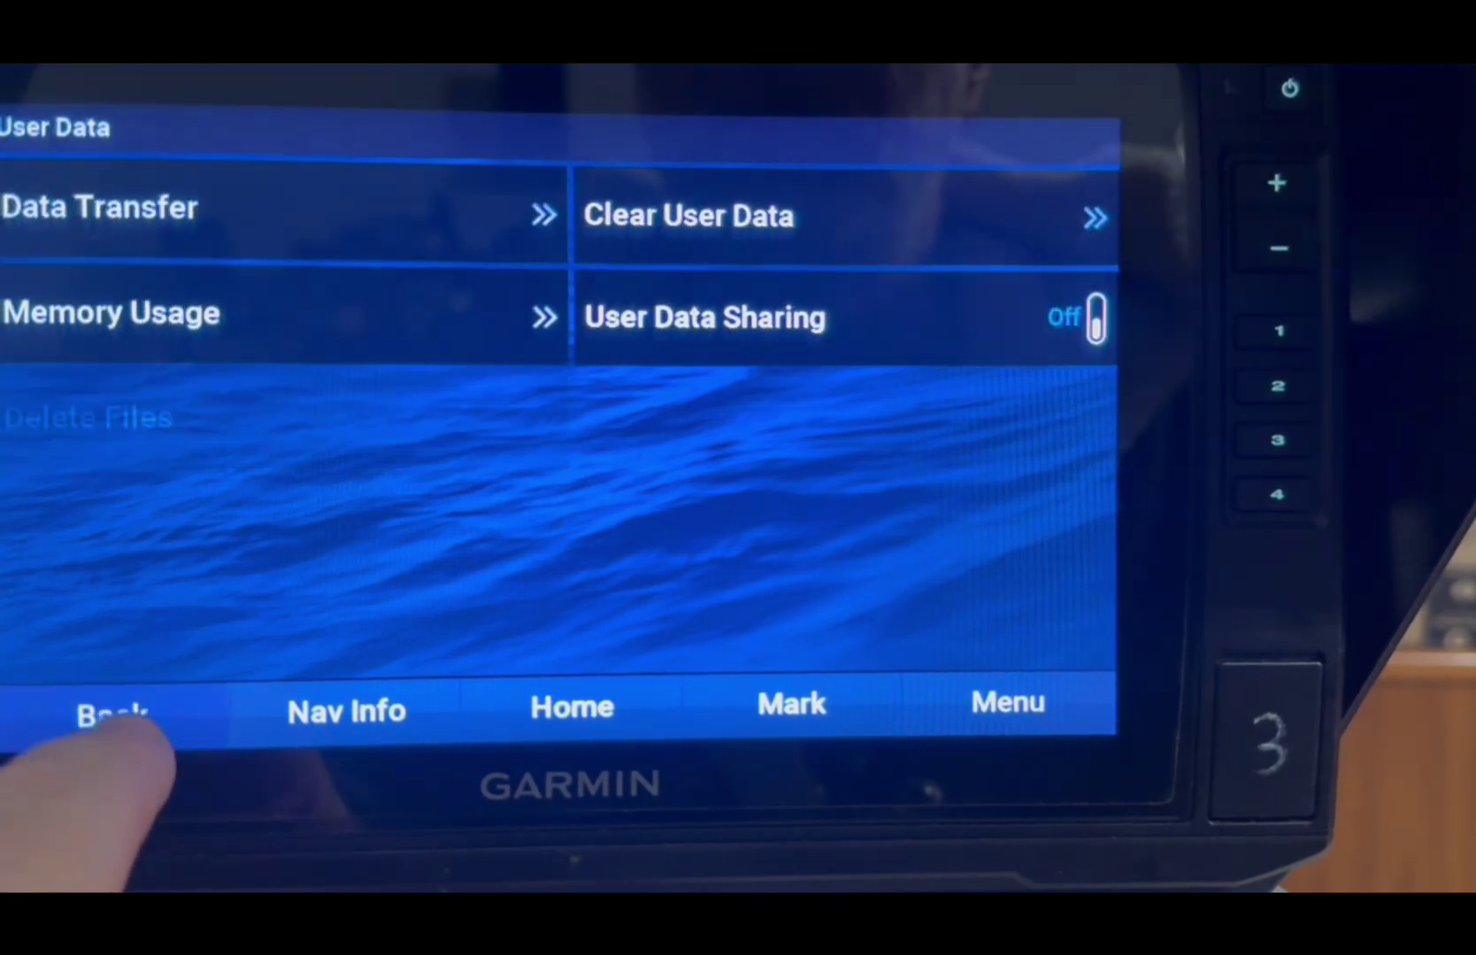
left_click(112, 715)
left_click(113, 715)
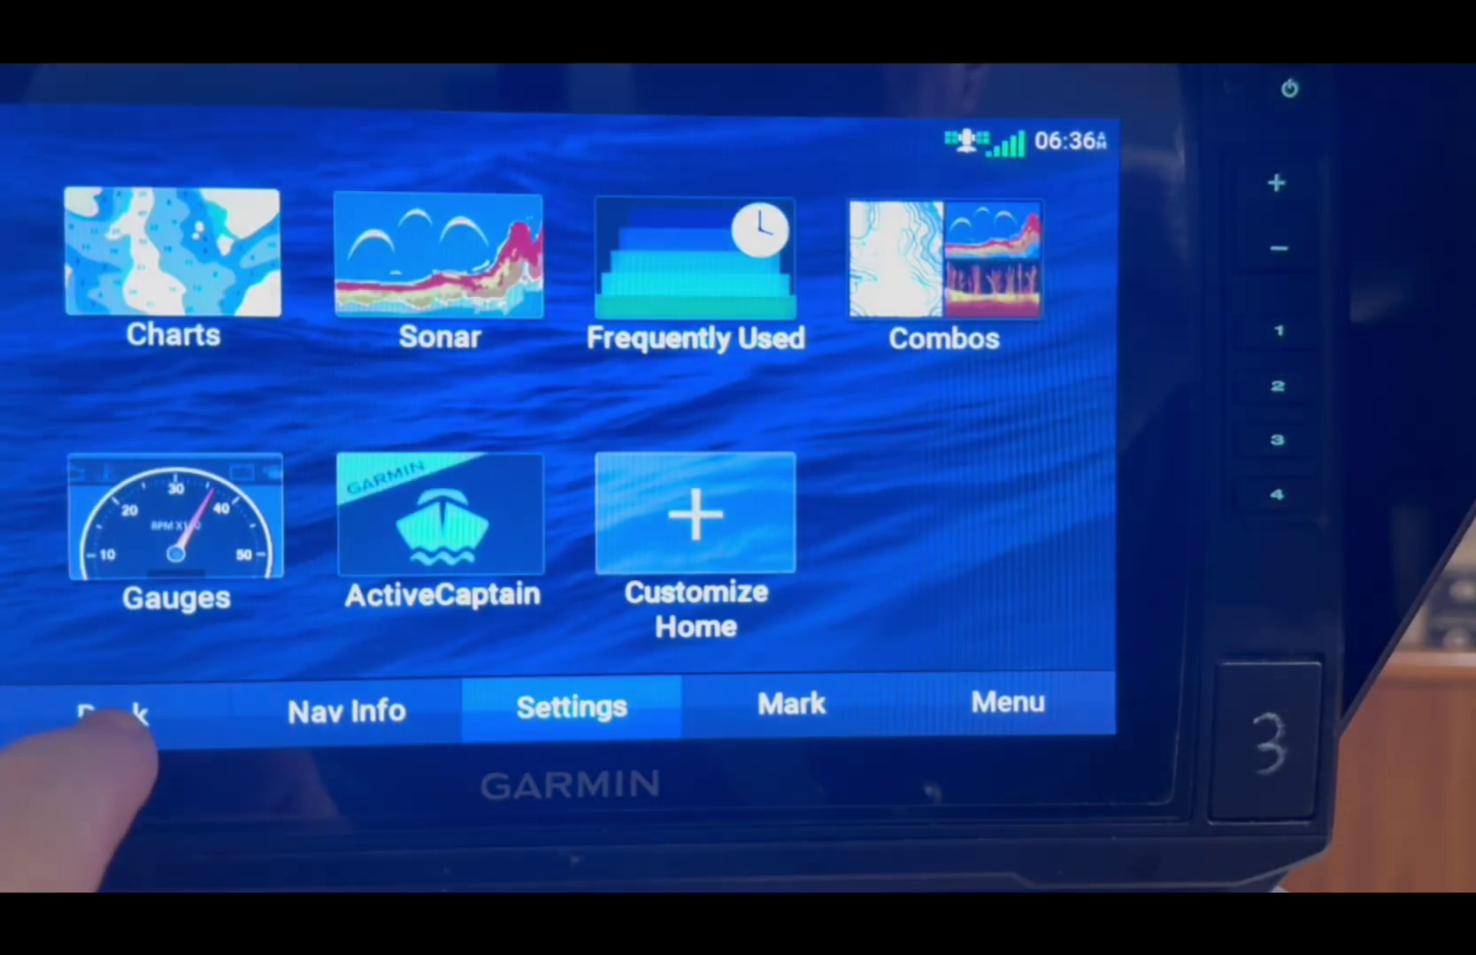
left_click(173, 248)
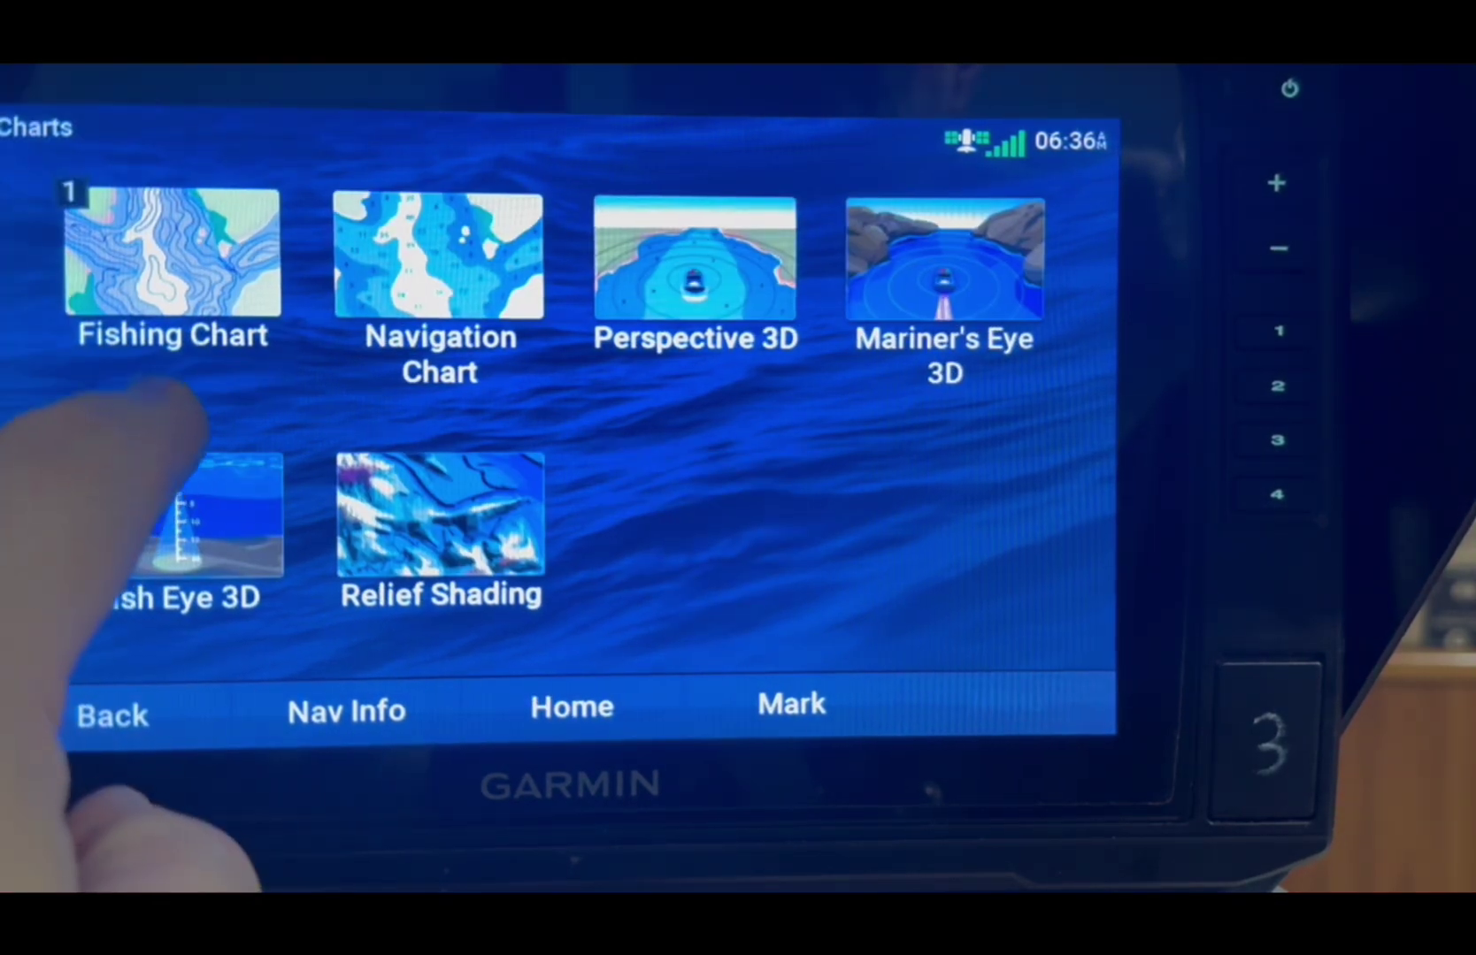
left_click(173, 252)
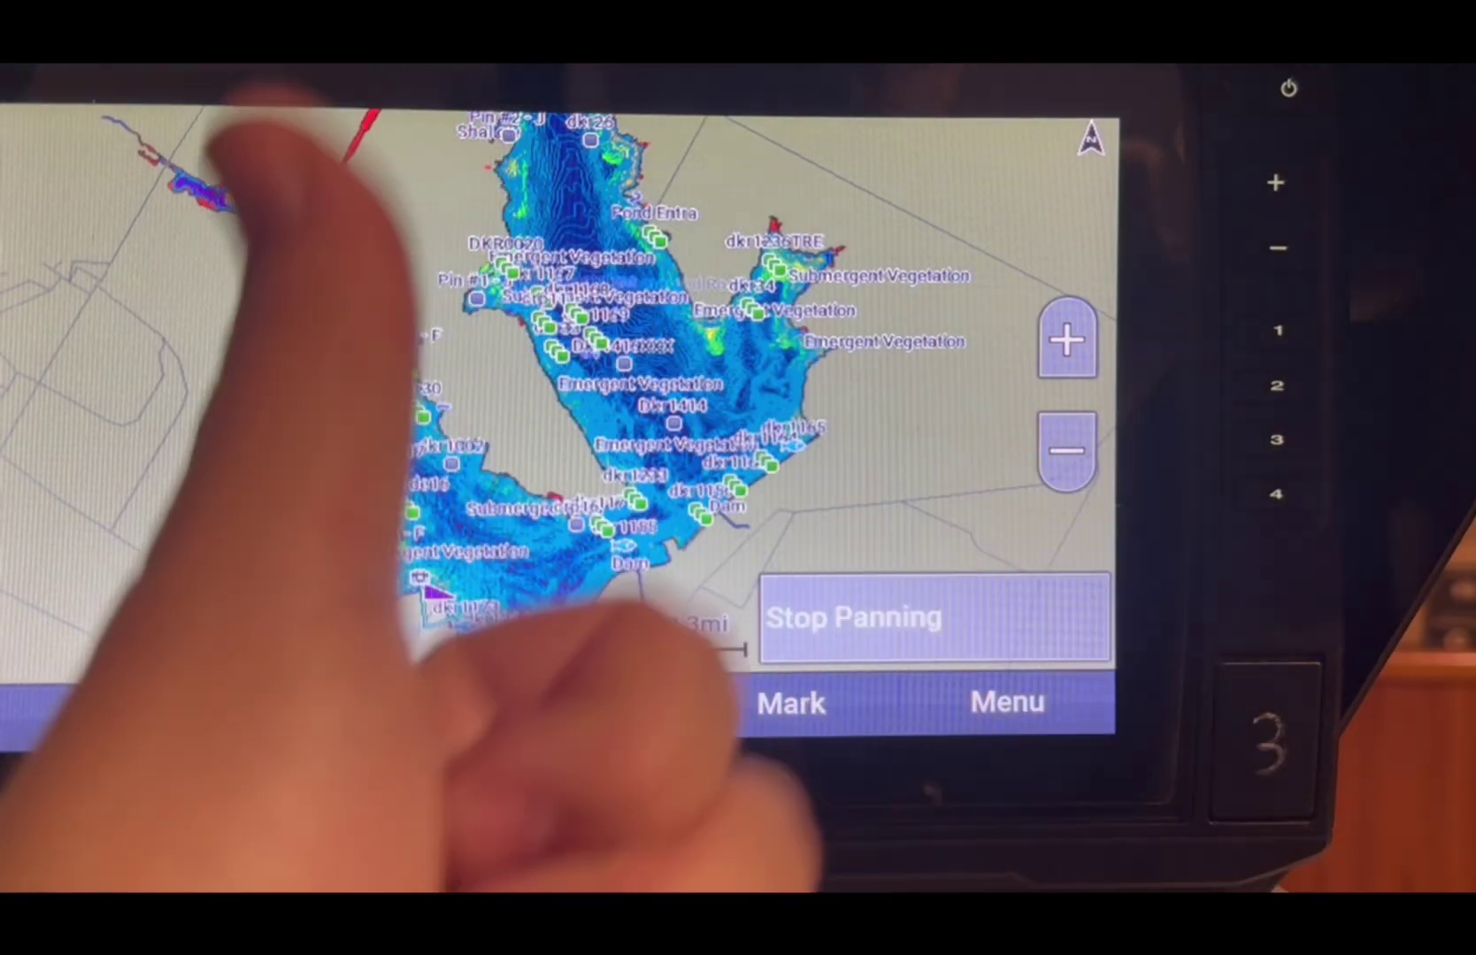